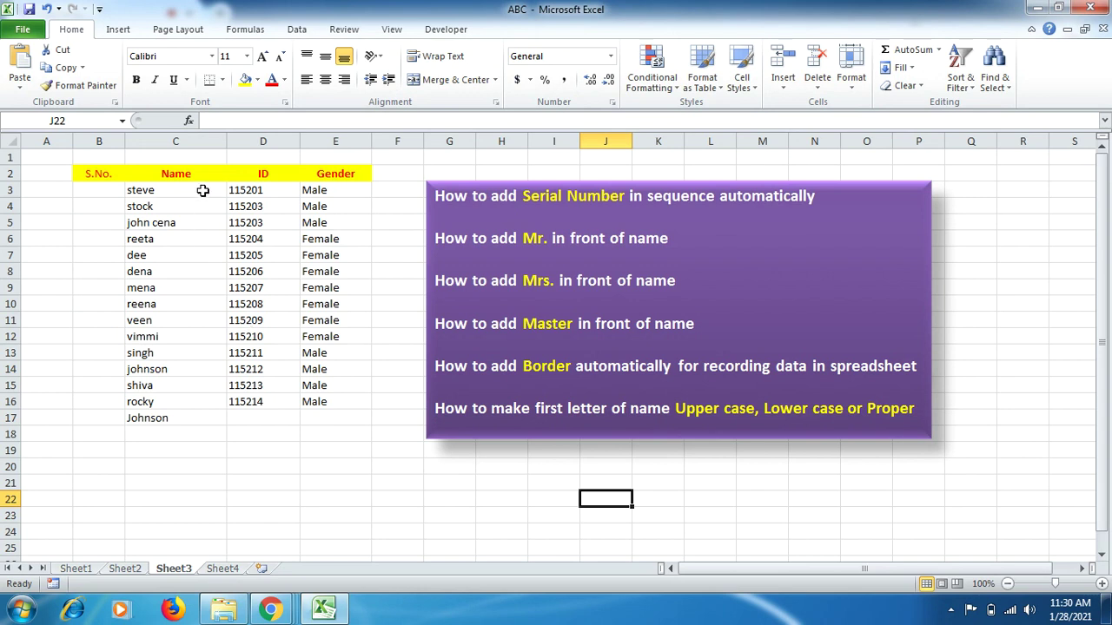
Give Johnson in row 17 ID 115215 and gender Male by filling rocky's values down
{"action": "left_click_drag", "start_coordinate": [203, 191], "coordinate": [201, 331]}
{"action": "left_click", "coordinate": [223, 80]}
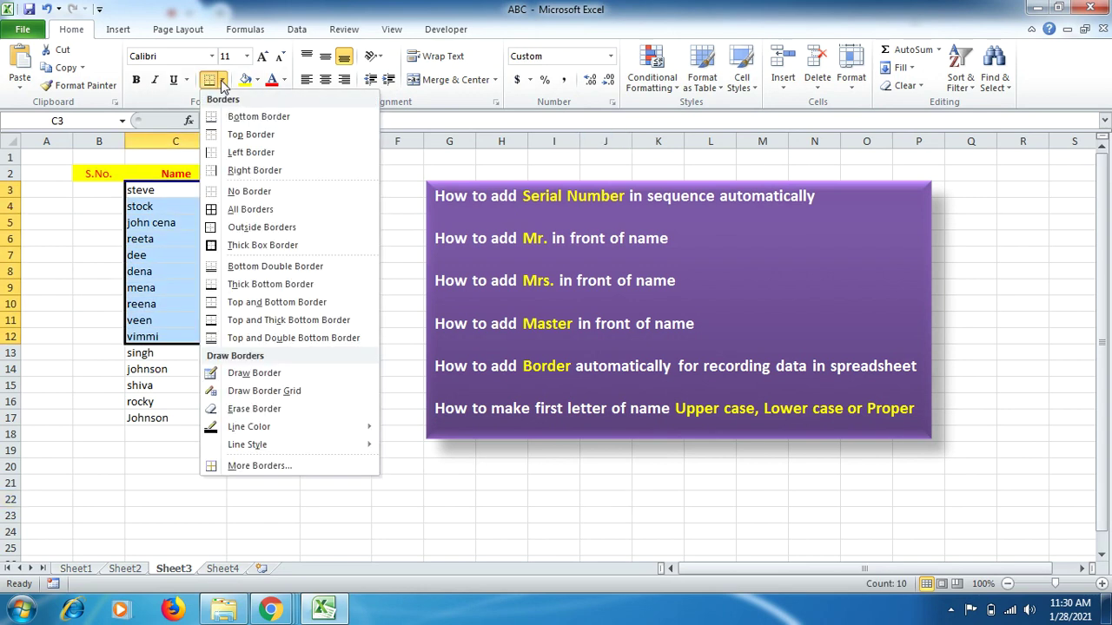
{"action": "left_click", "coordinate": [254, 171]}
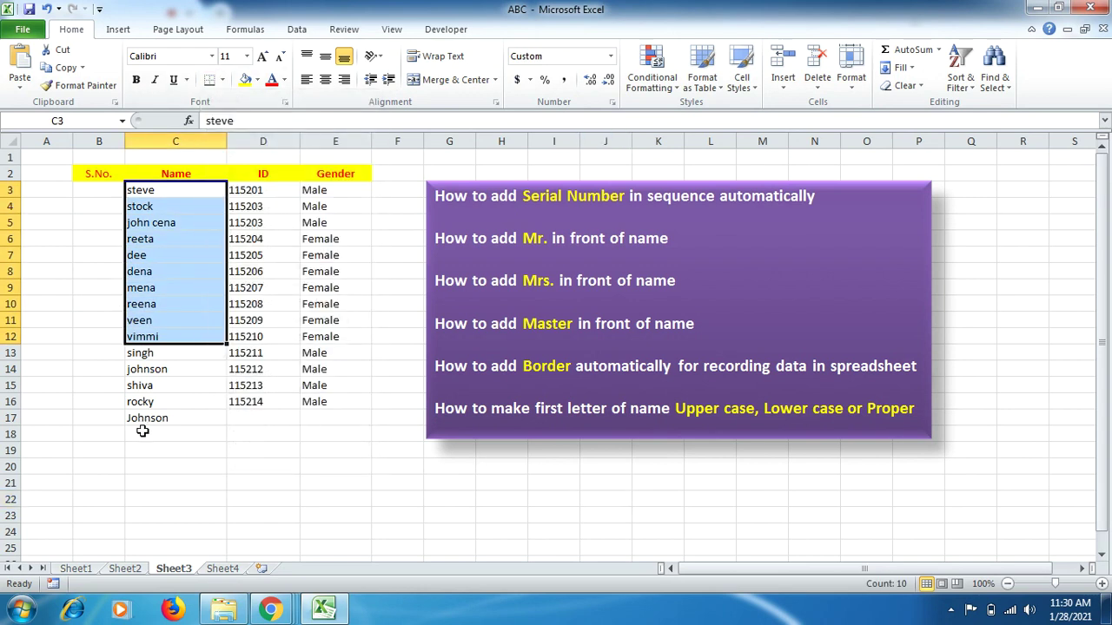
{"action": "left_click", "coordinate": [140, 432]}
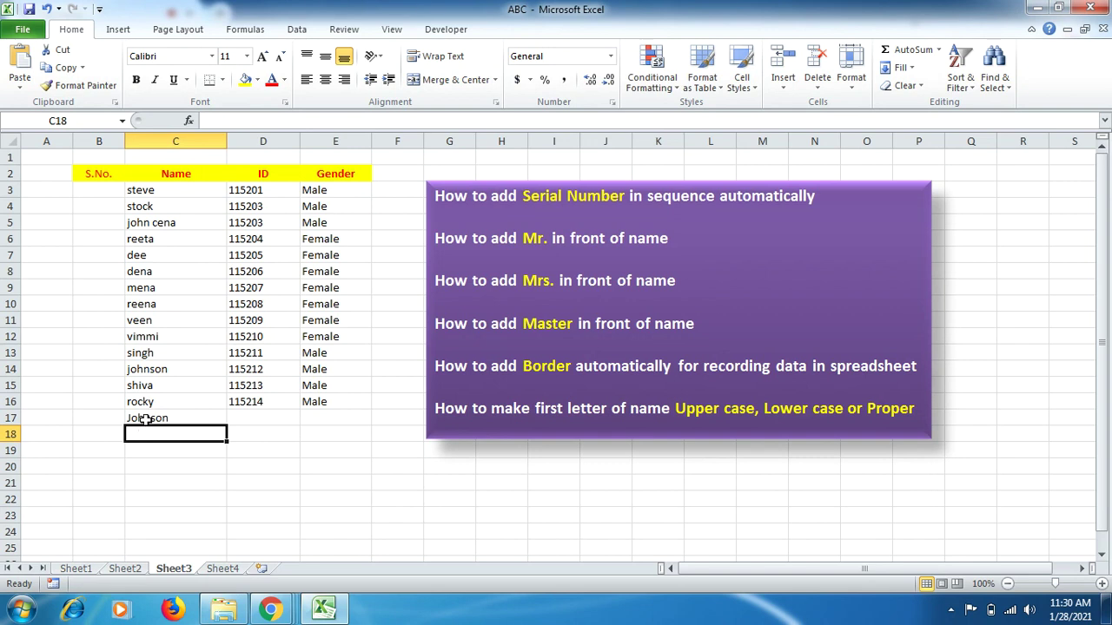
{"action": "mouse_move", "coordinate": [146, 419]}
{"action": "left_mouse_down"}
{"action": "mouse_move", "coordinate": [159, 191]}
{"action": "mouse_move", "coordinate": [152, 398]}
{"action": "left_mouse_up"}
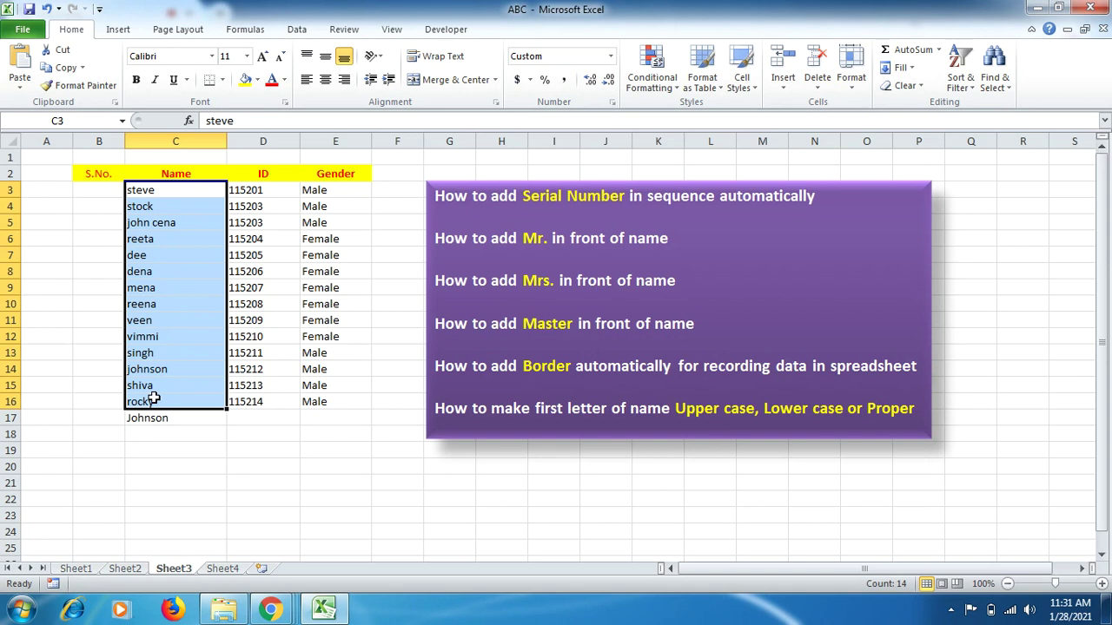
{"action": "left_click", "coordinate": [154, 421]}
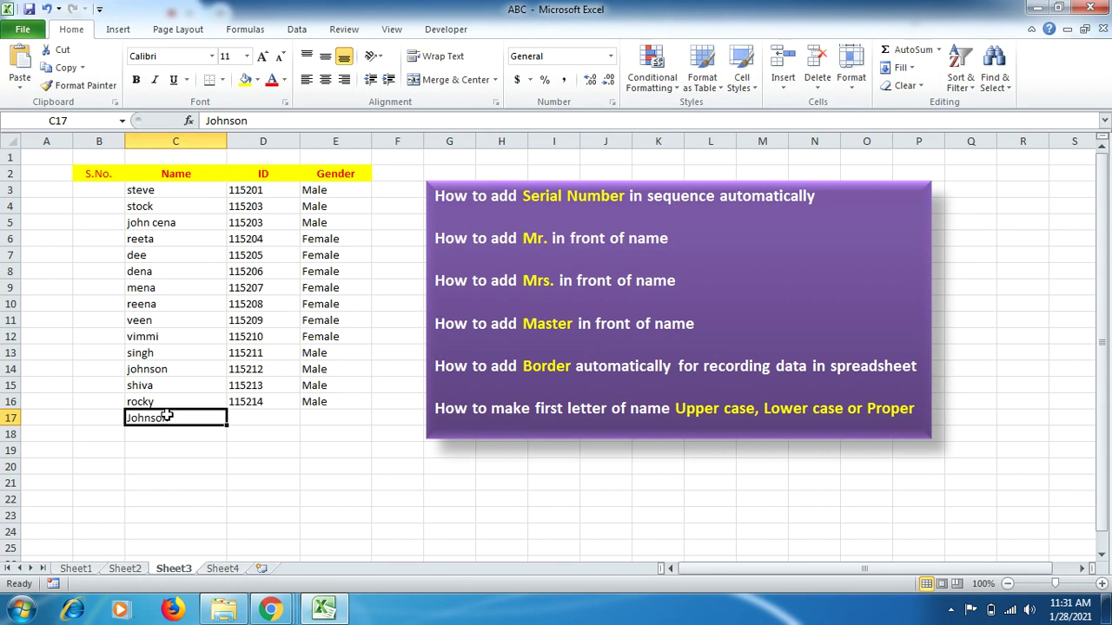
{"action": "left_click_drag", "start_coordinate": [267, 401], "coordinate": [374, 426]}
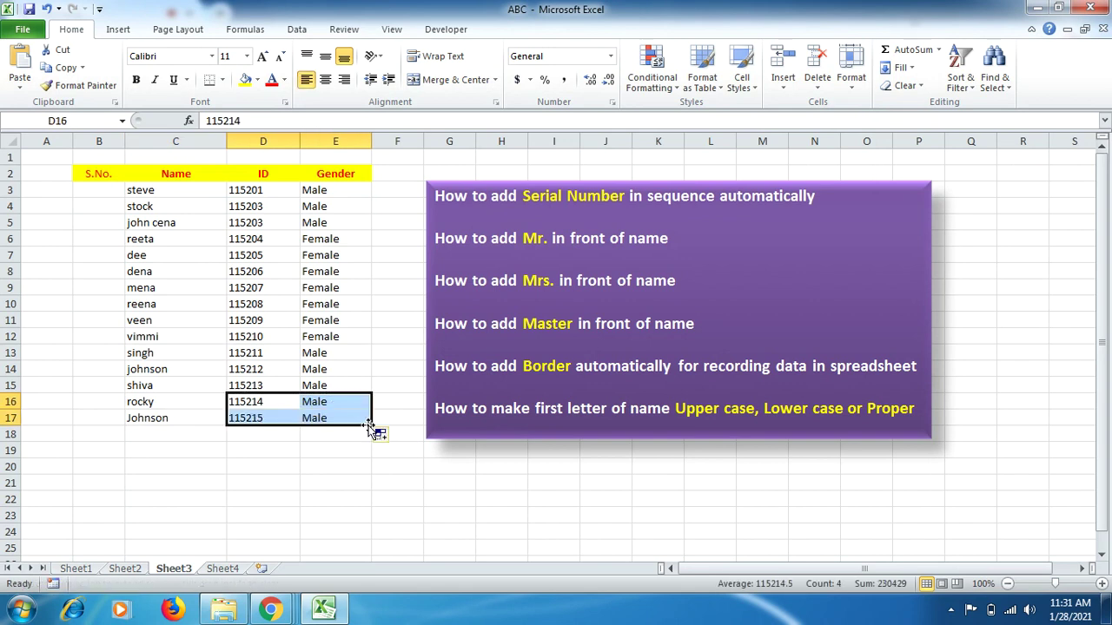
Number the S.No. column 1 to 15 from B3 down to B17
{"action": "left_click", "coordinate": [111, 189]}
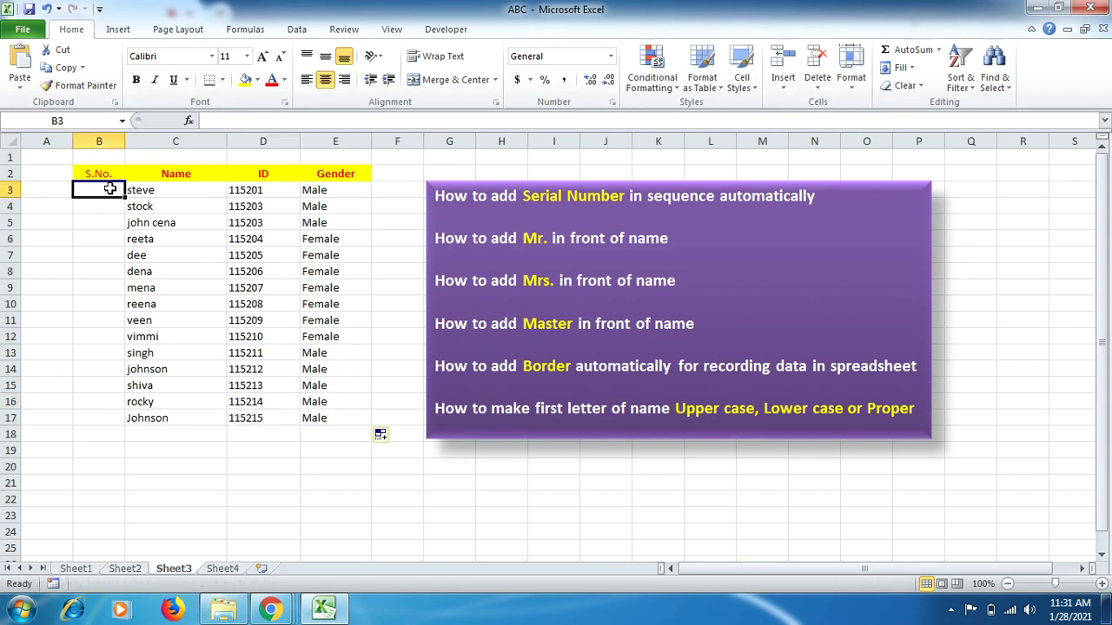
{"action": "type", "text": "1"}
{"action": "key", "text": "Return"}
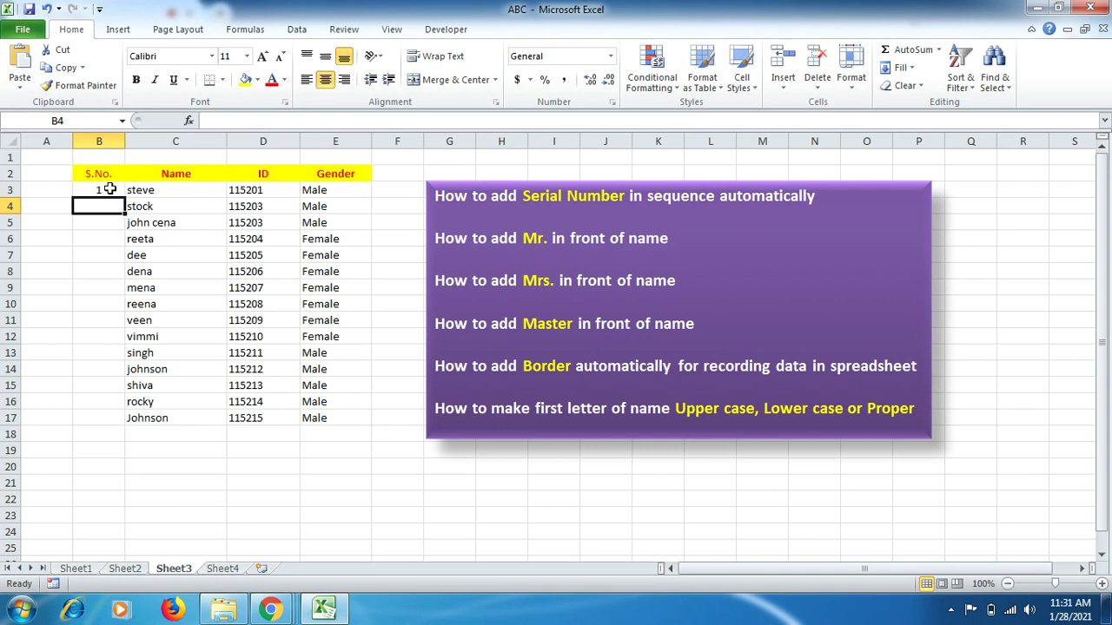
{"action": "type", "text": "2"}
{"action": "left_click", "coordinate": [110, 190]}
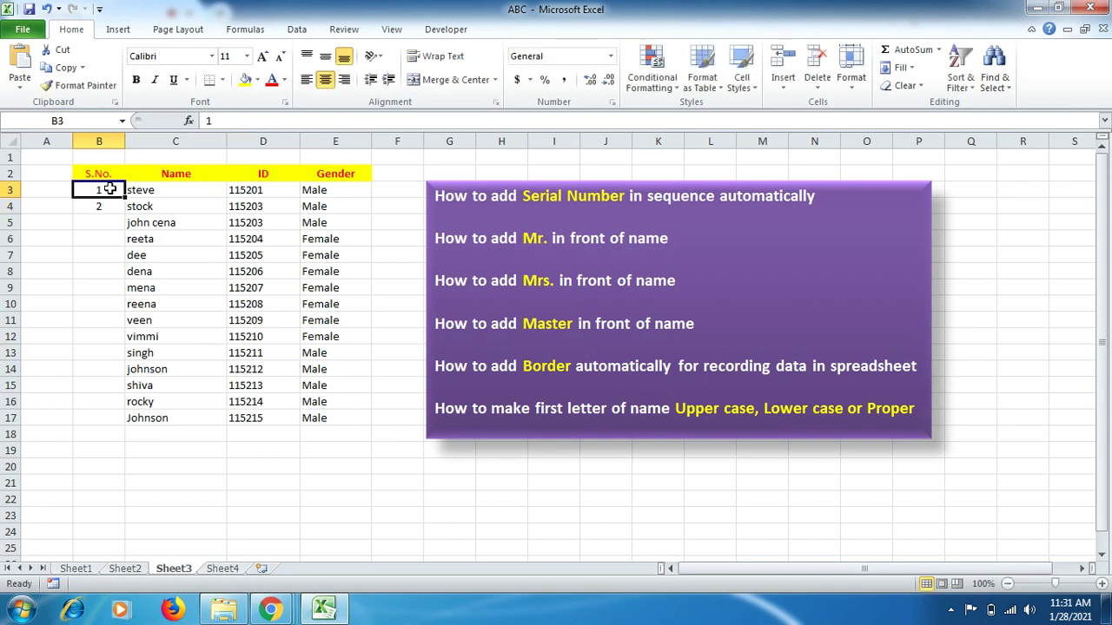
{"action": "left_click_drag", "start_coordinate": [110, 190], "coordinate": [110, 205]}
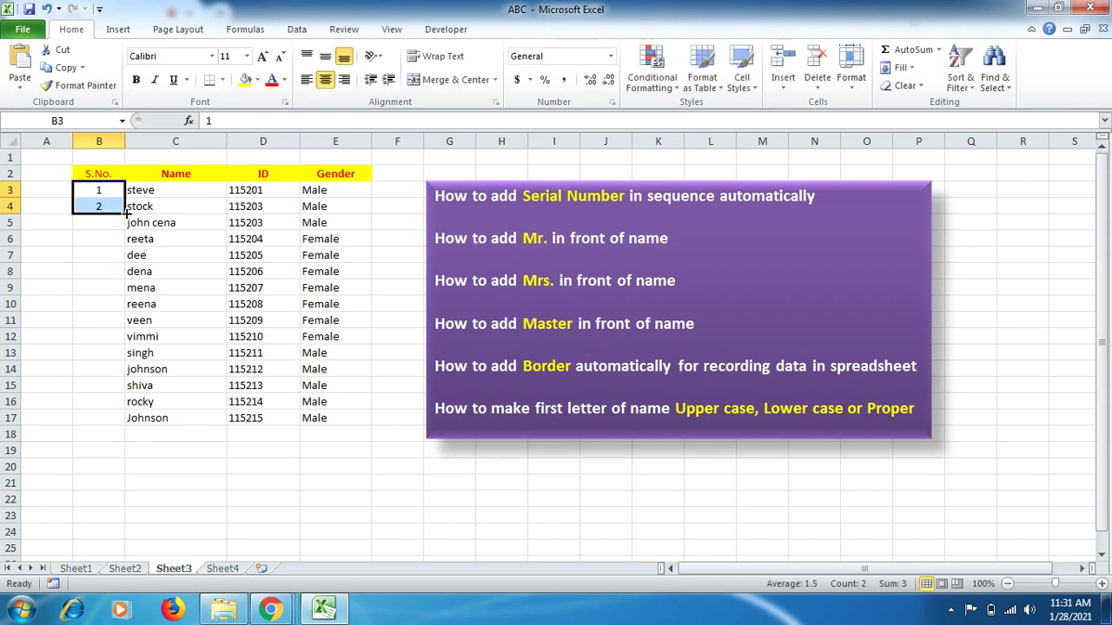
{"action": "double_click", "coordinate": [125, 214]}
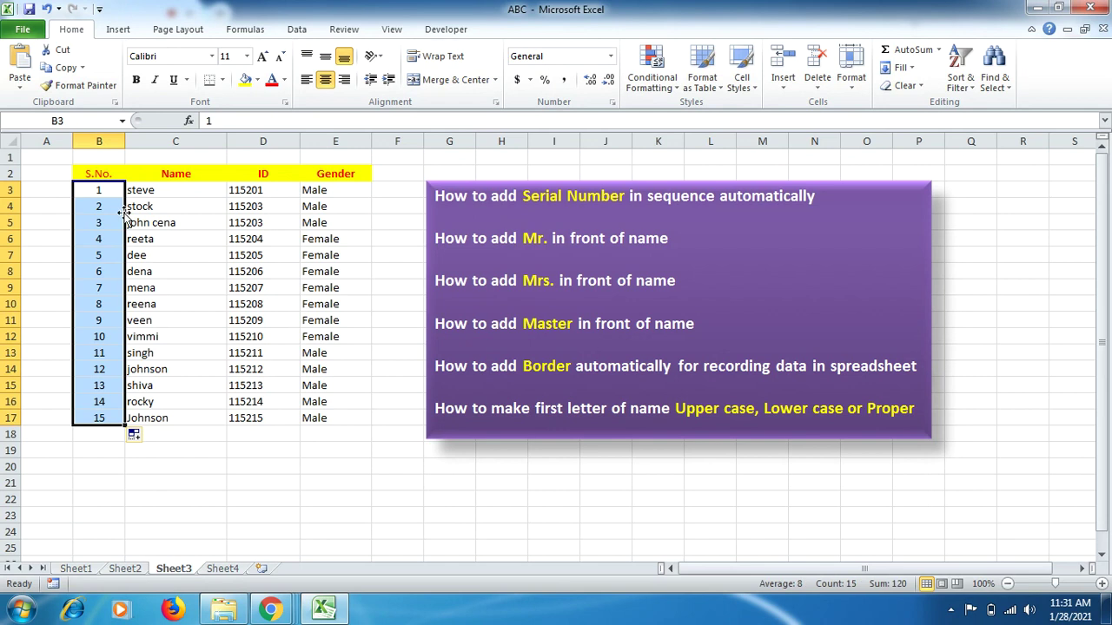
{"action": "key", "text": "ctrl+z"}
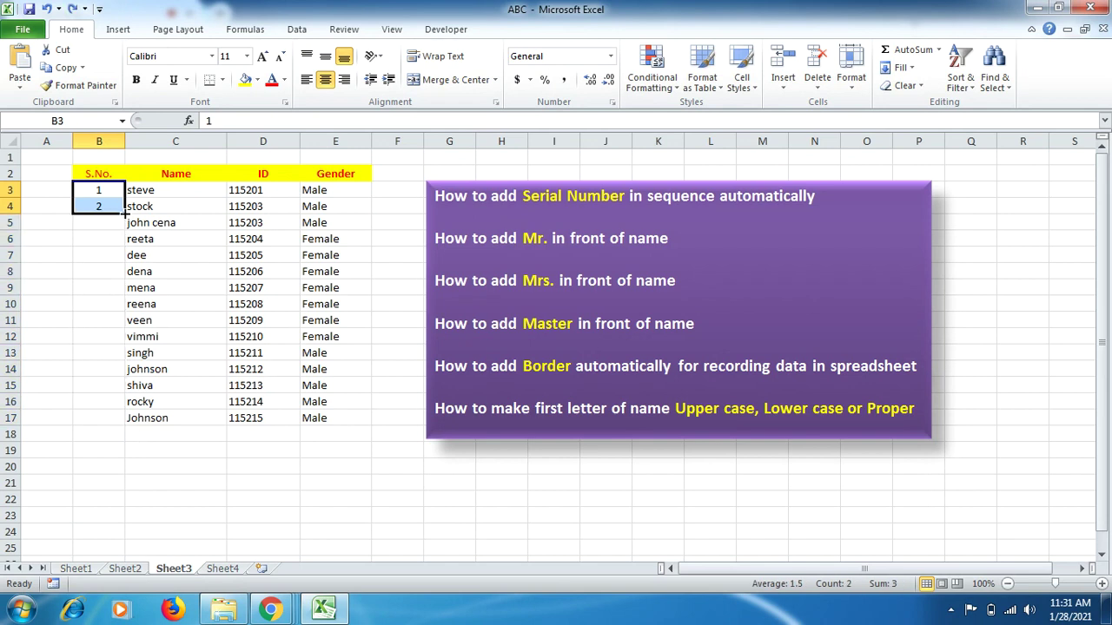
{"action": "left_click_drag", "start_coordinate": [125, 214], "coordinate": [105, 420]}
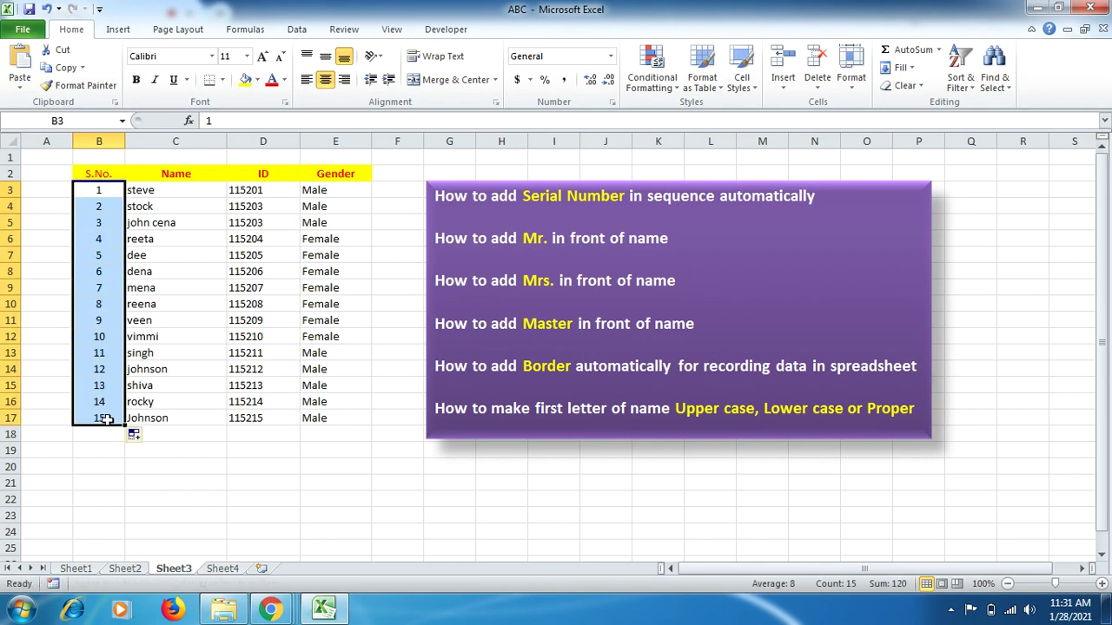
{"action": "left_click", "coordinate": [176, 446]}
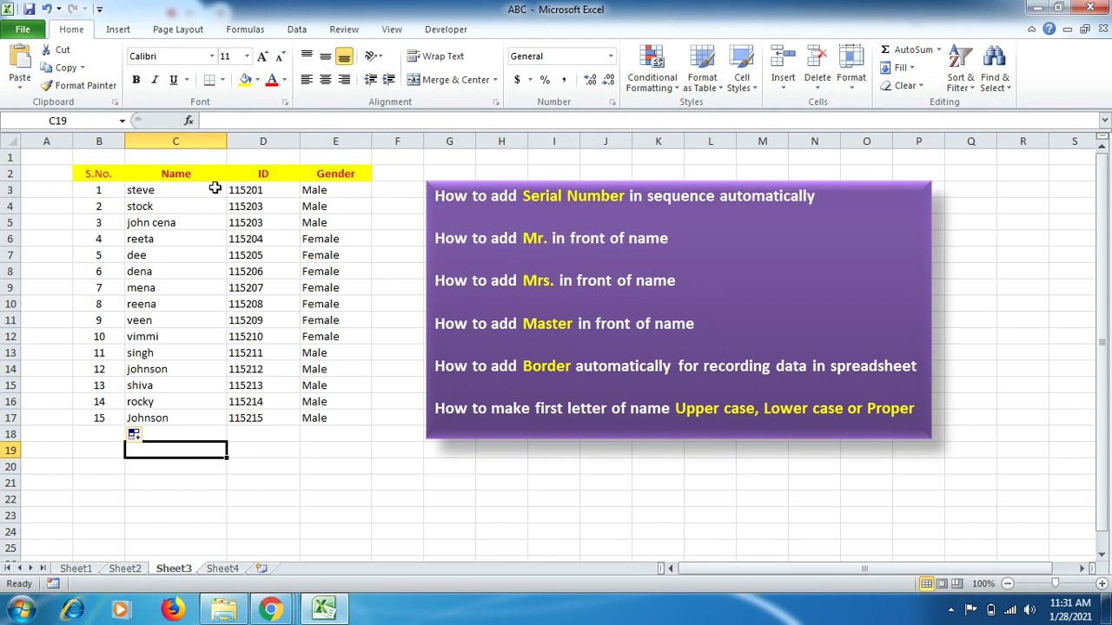
Apply the custom number format "Mr." @ to names C3:C5 (steve, stock, john cena)
{"action": "left_click_drag", "start_coordinate": [215, 187], "coordinate": [214, 219]}
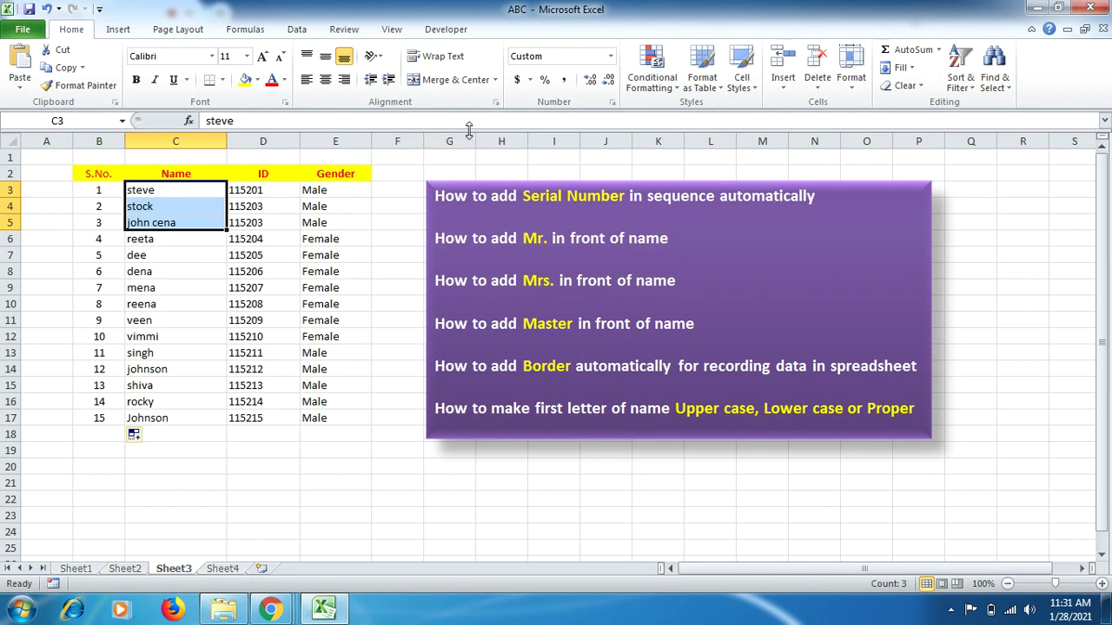
{"action": "right_click", "coordinate": [214, 217]}
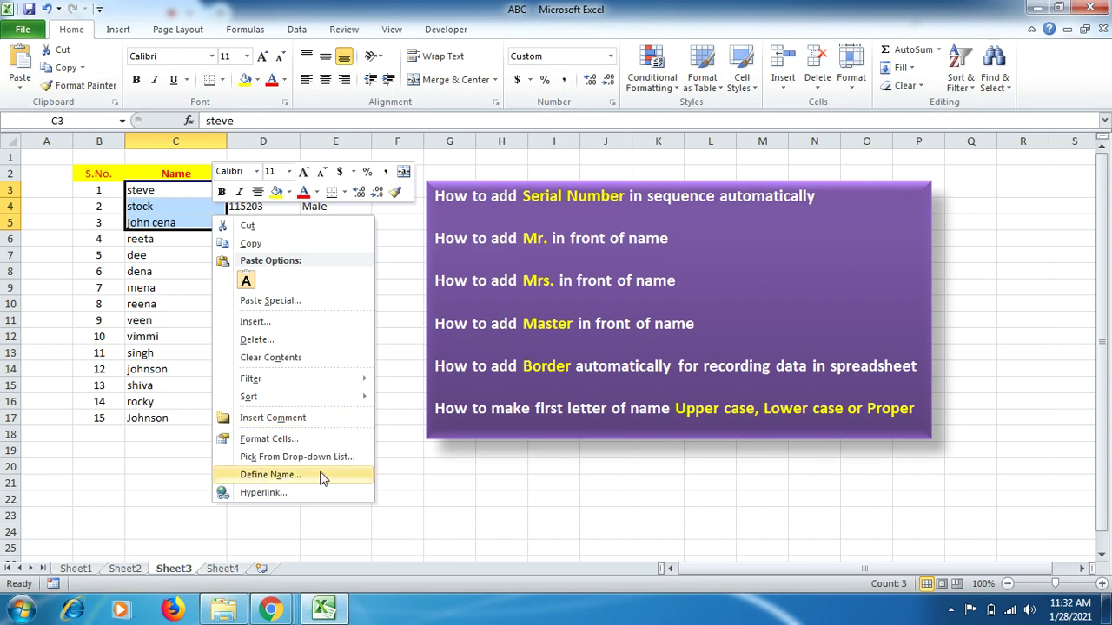
{"action": "left_click", "coordinate": [322, 442]}
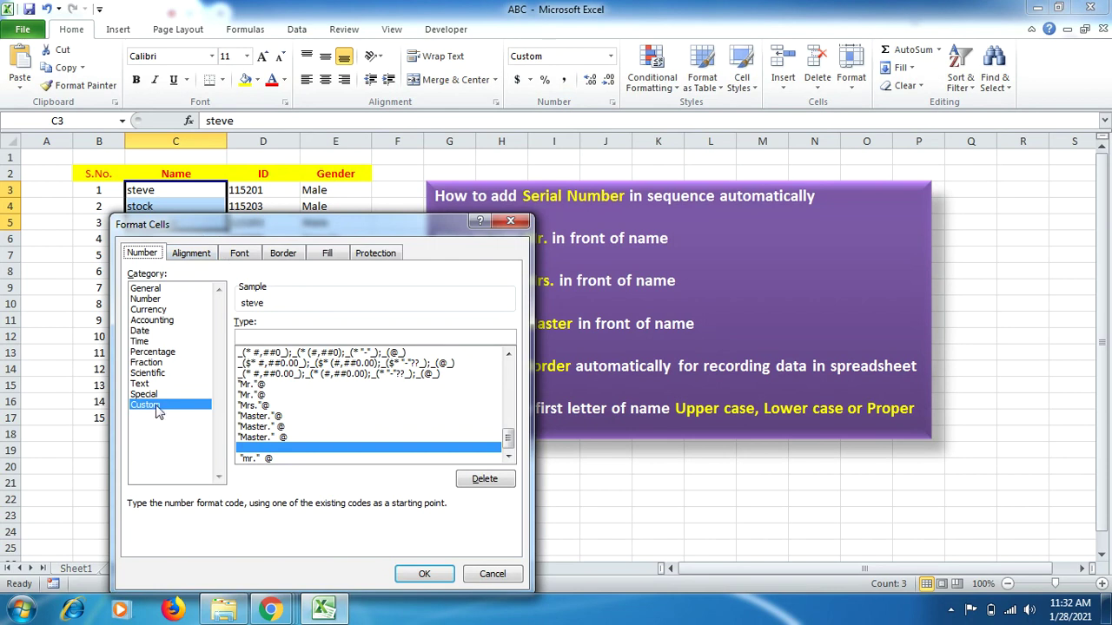
{"action": "left_click", "coordinate": [510, 221]}
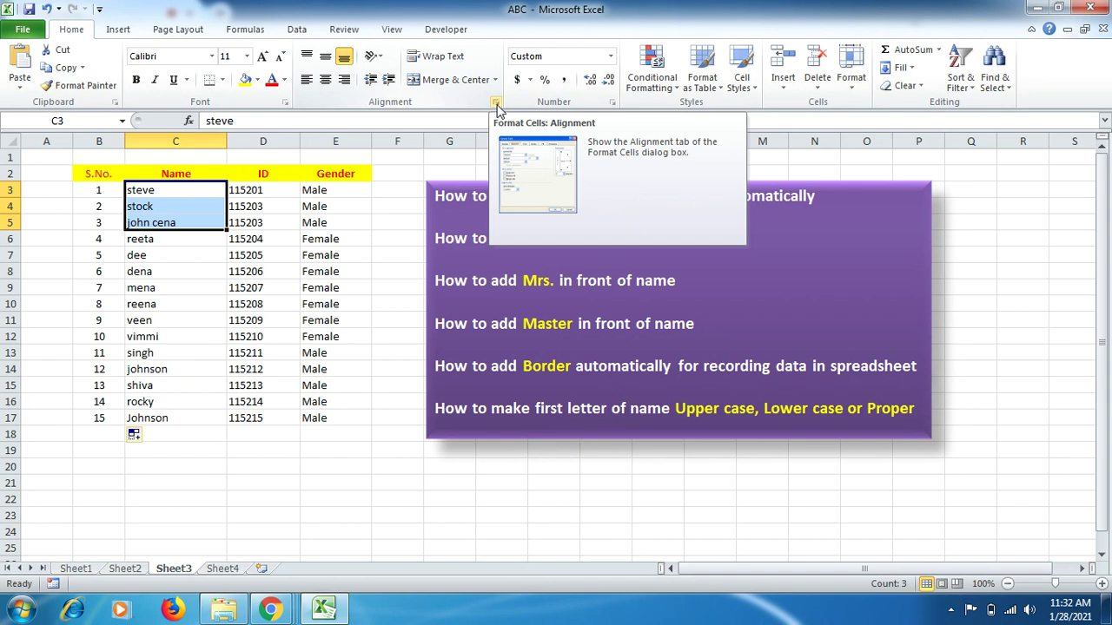
{"action": "left_click", "coordinate": [496, 103]}
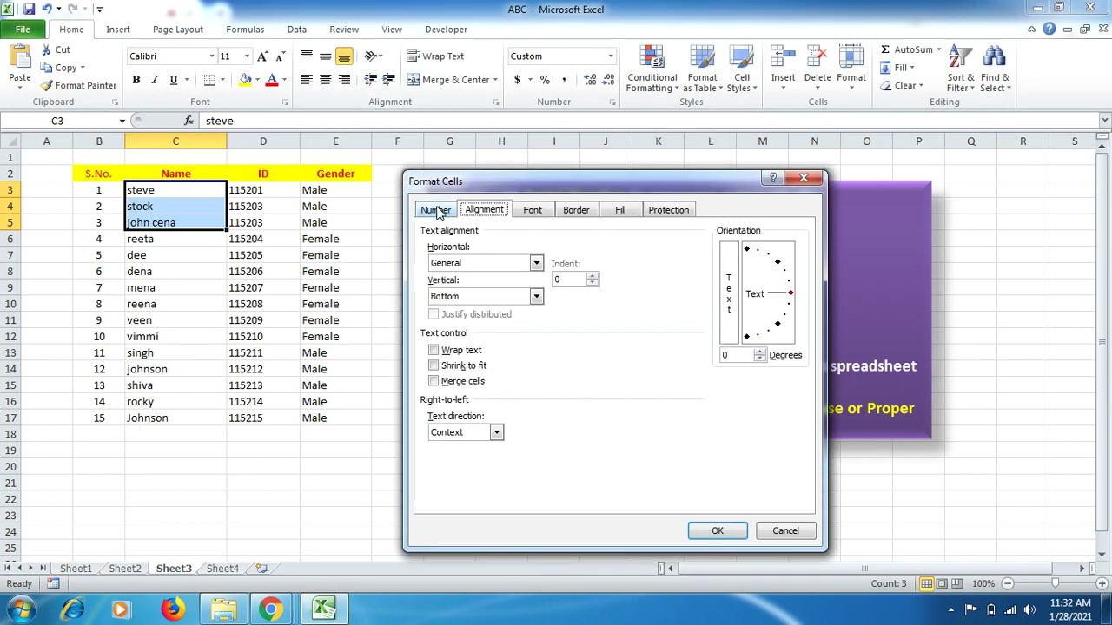
{"action": "left_click", "coordinate": [436, 212]}
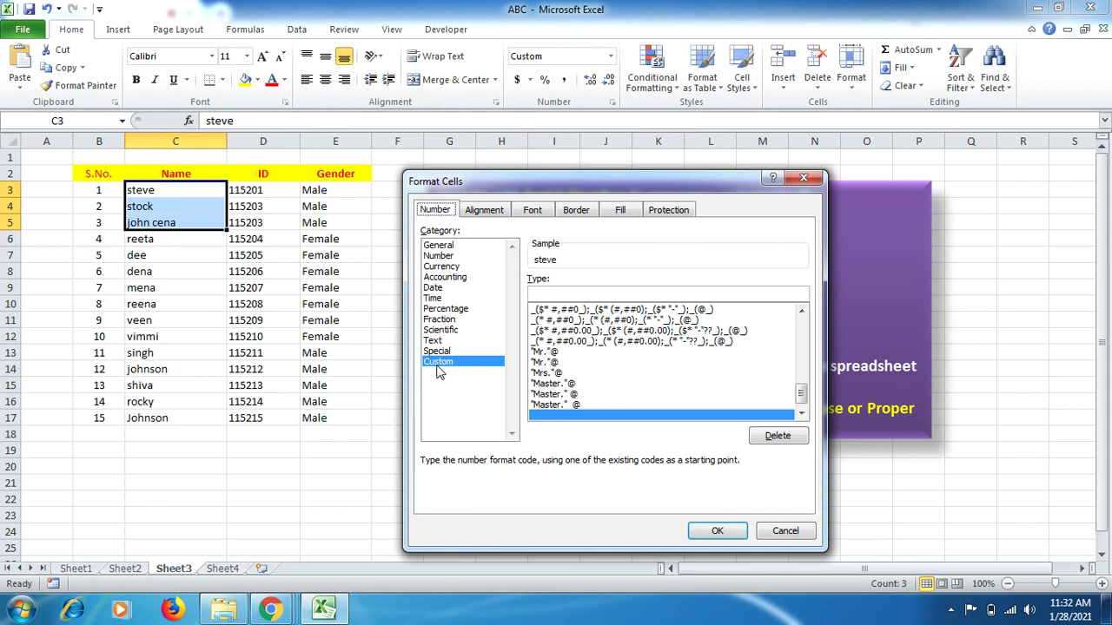
{"action": "left_click", "coordinate": [547, 296]}
{"action": "type", "text": "\""}
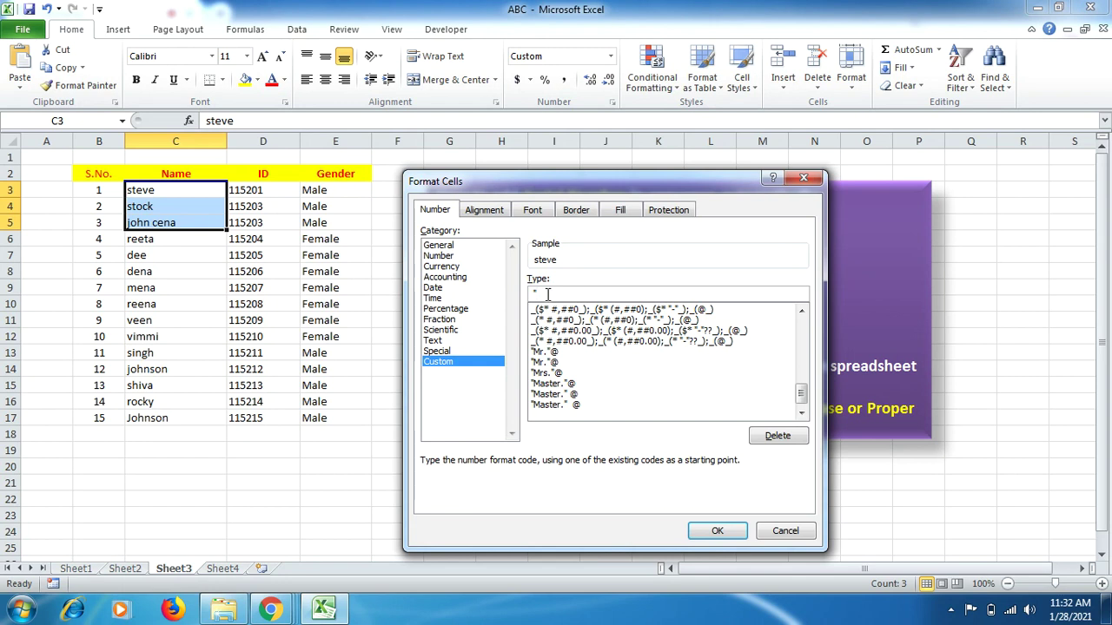
{"action": "type", "text": "Mr.\" @"}
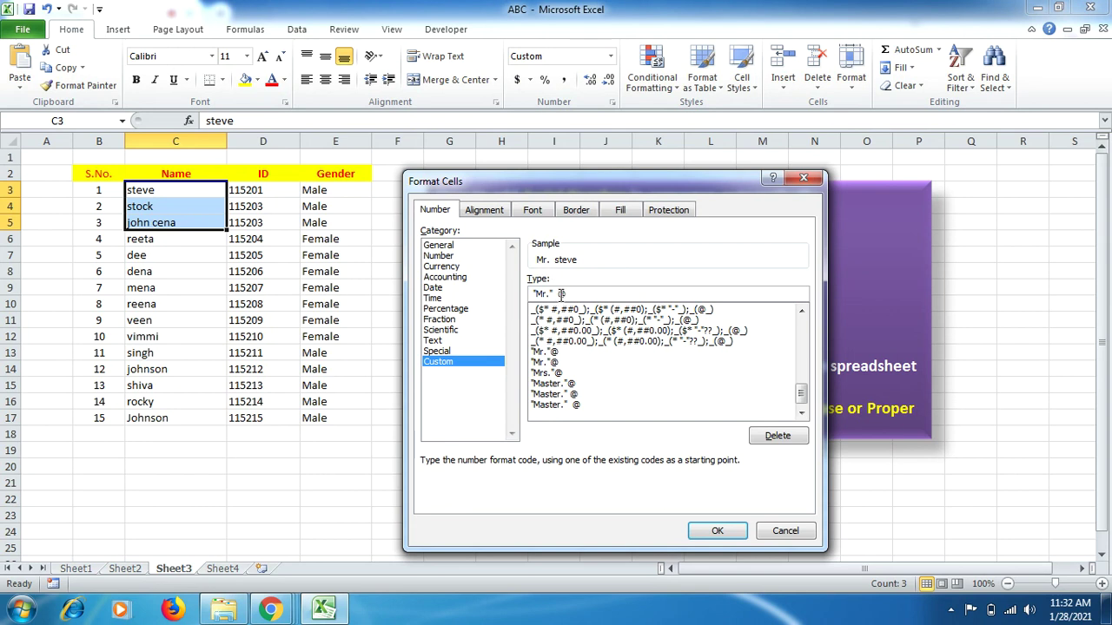
{"action": "left_click", "coordinate": [561, 294]}
{"action": "key", "text": "BackSpace"}
{"action": "left_click", "coordinate": [716, 530]}
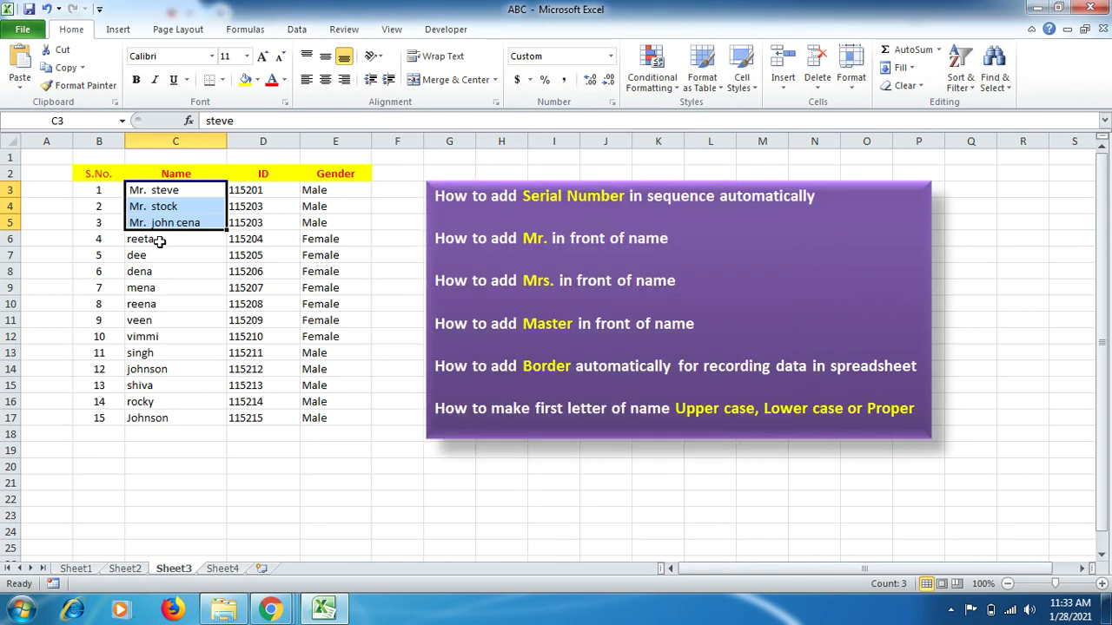
Apply the custom number format "Mrs." @ to the female names C6:C12, reeta through vimmi
{"action": "left_click", "coordinate": [160, 242]}
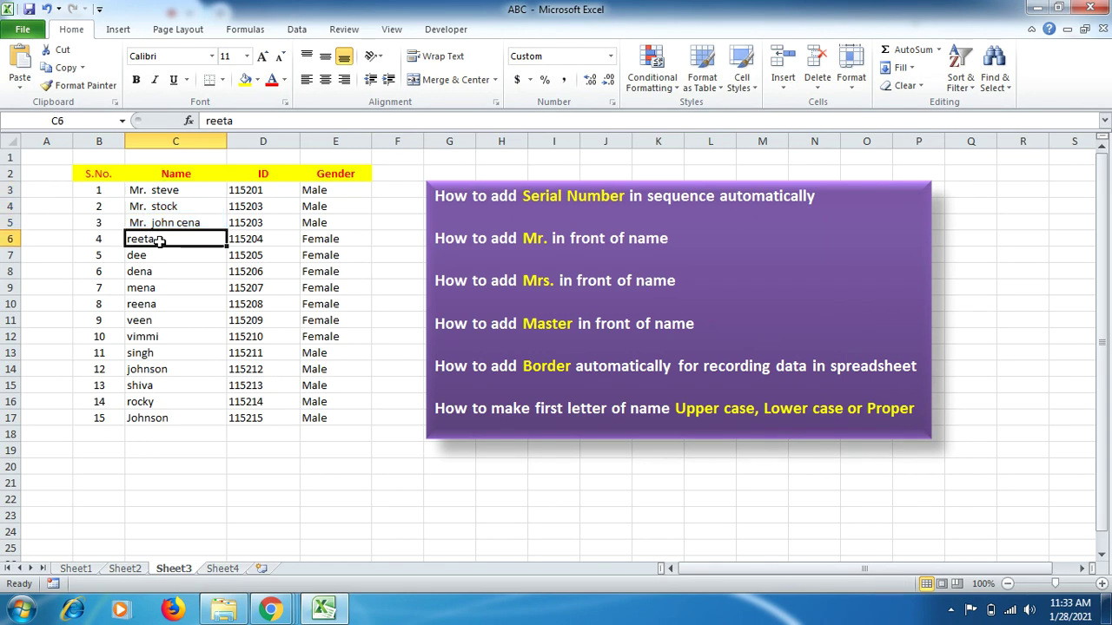
{"action": "left_click_drag", "start_coordinate": [160, 242], "coordinate": [155, 335]}
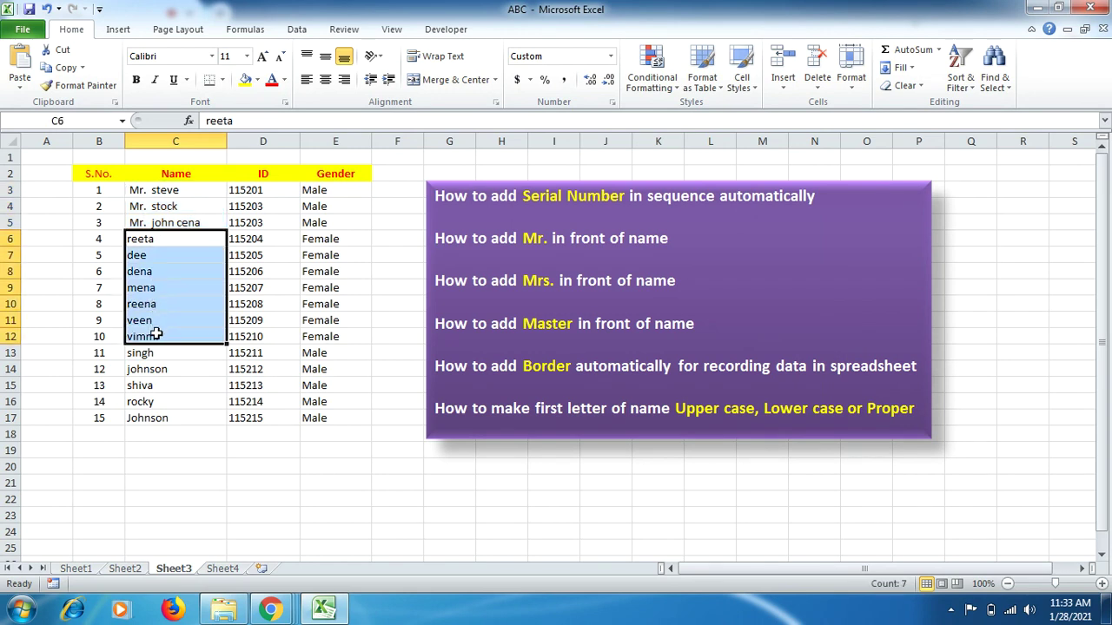
{"action": "left_click", "coordinate": [495, 104]}
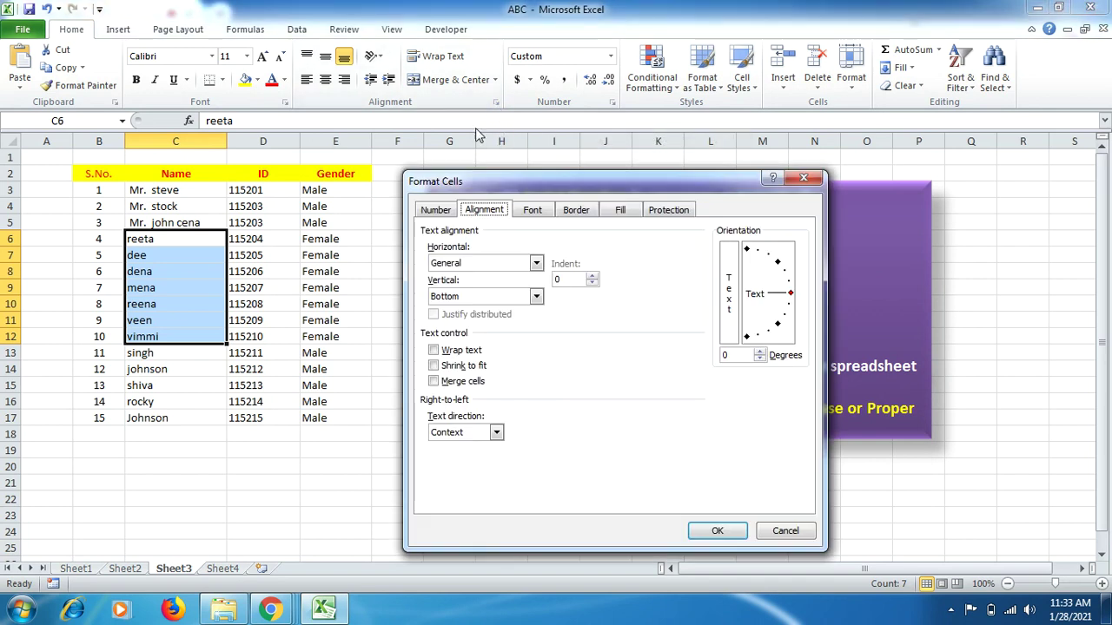
{"action": "left_click", "coordinate": [437, 208]}
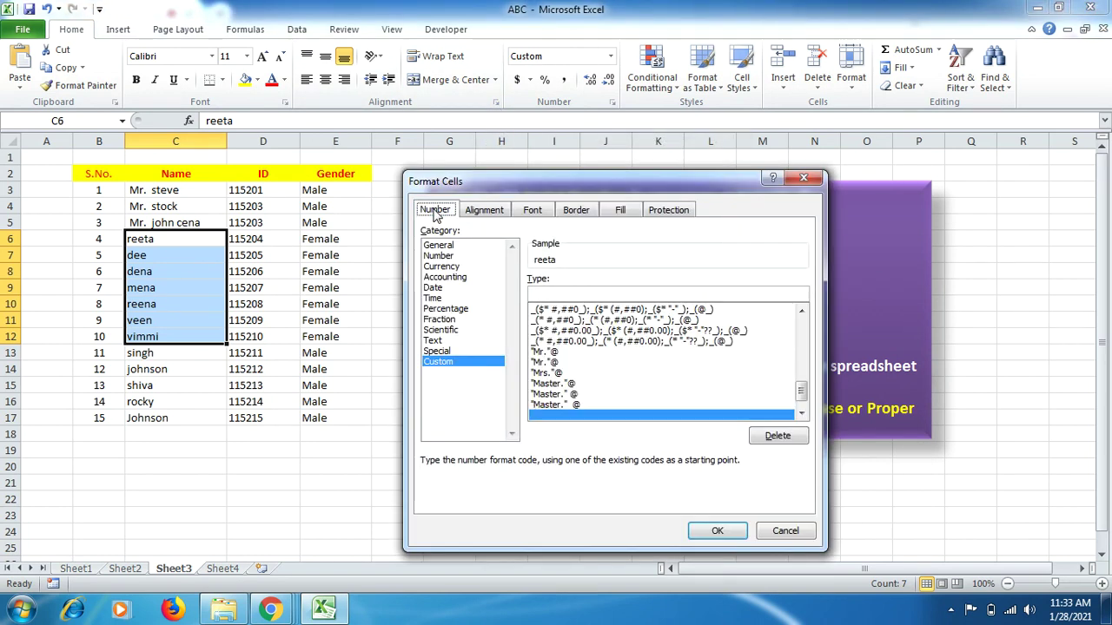
{"action": "left_click", "coordinate": [577, 294]}
{"action": "type", "text": "\""}
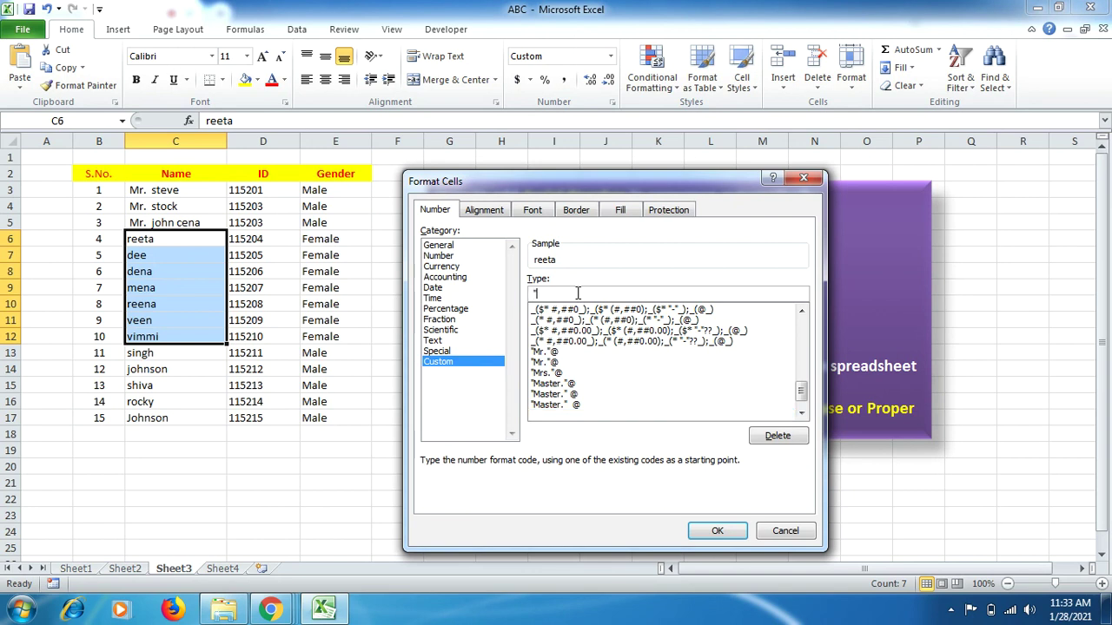
{"action": "type", "text": "Mrs.\""}
{"action": "type", "text": "@"}
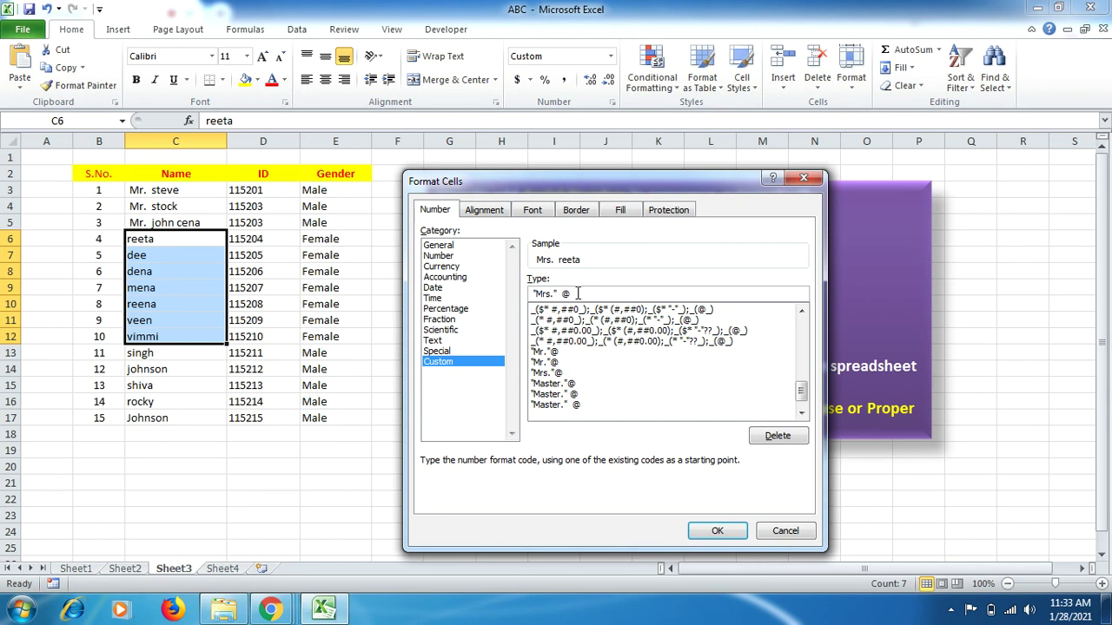
{"action": "left_click", "coordinate": [702, 531]}
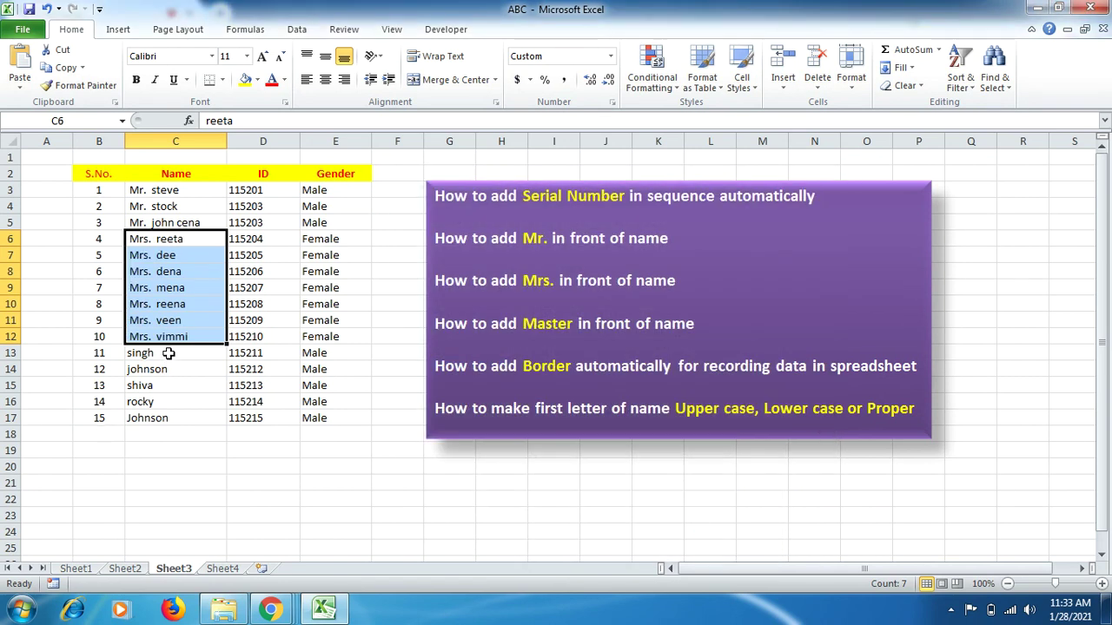
{"action": "left_click_drag", "start_coordinate": [168, 354], "coordinate": [169, 418]}
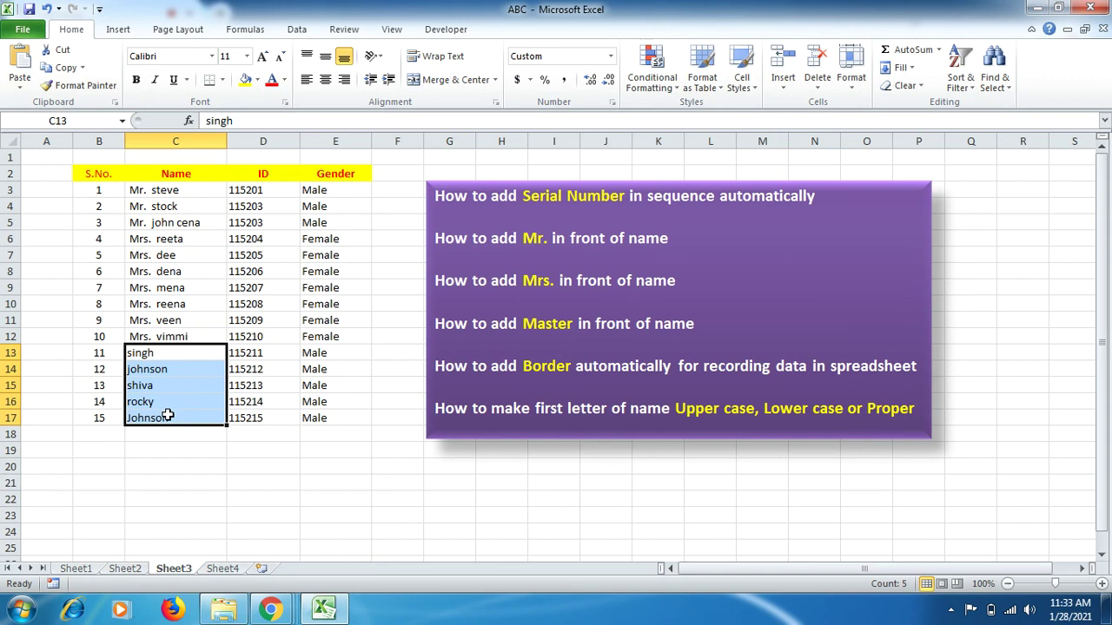
Replace General with the custom format "Master" @ for names C13:C17, singh through Johnson
{"action": "left_click", "coordinate": [496, 102]}
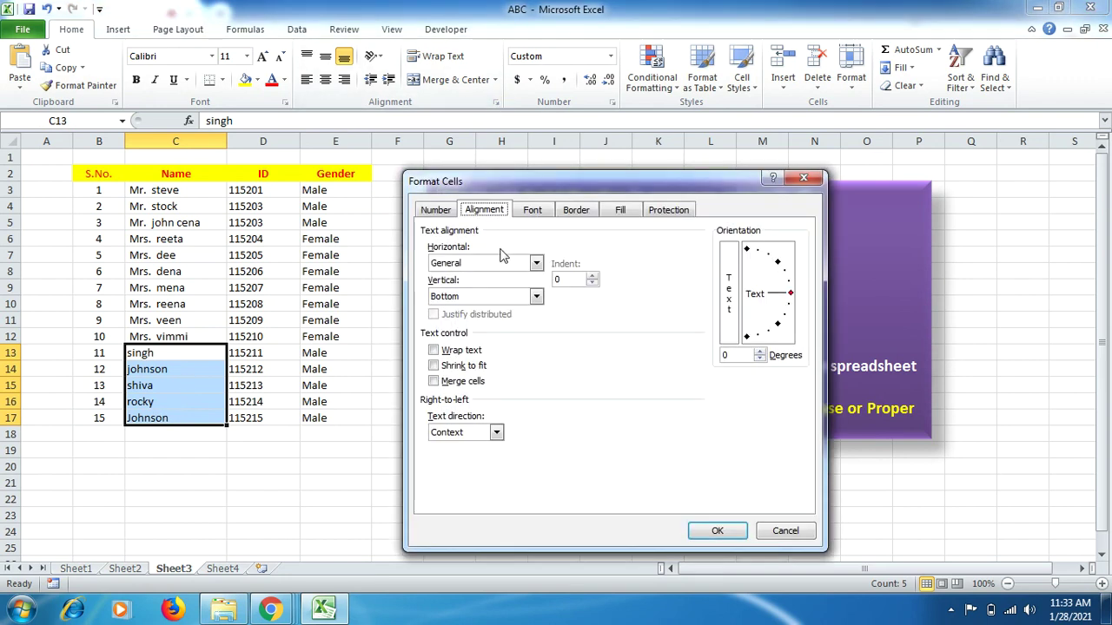
{"action": "left_click", "coordinate": [445, 214]}
{"action": "left_click", "coordinate": [455, 363]}
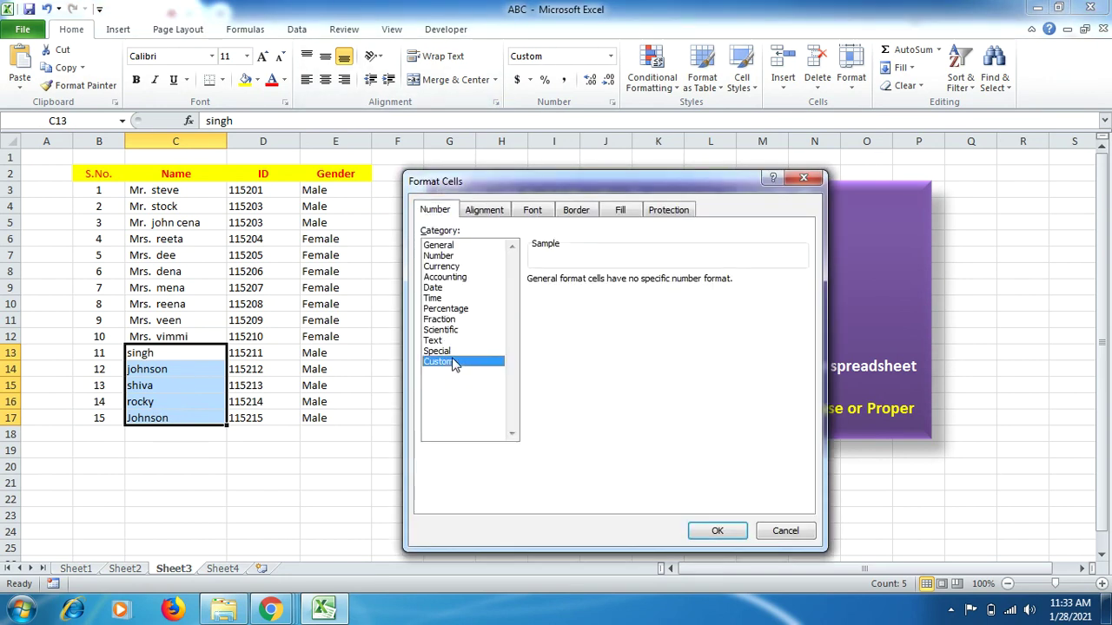
{"action": "left_click_drag", "start_coordinate": [572, 295], "coordinate": [524, 299]}
{"action": "key", "text": "BackSpace"}
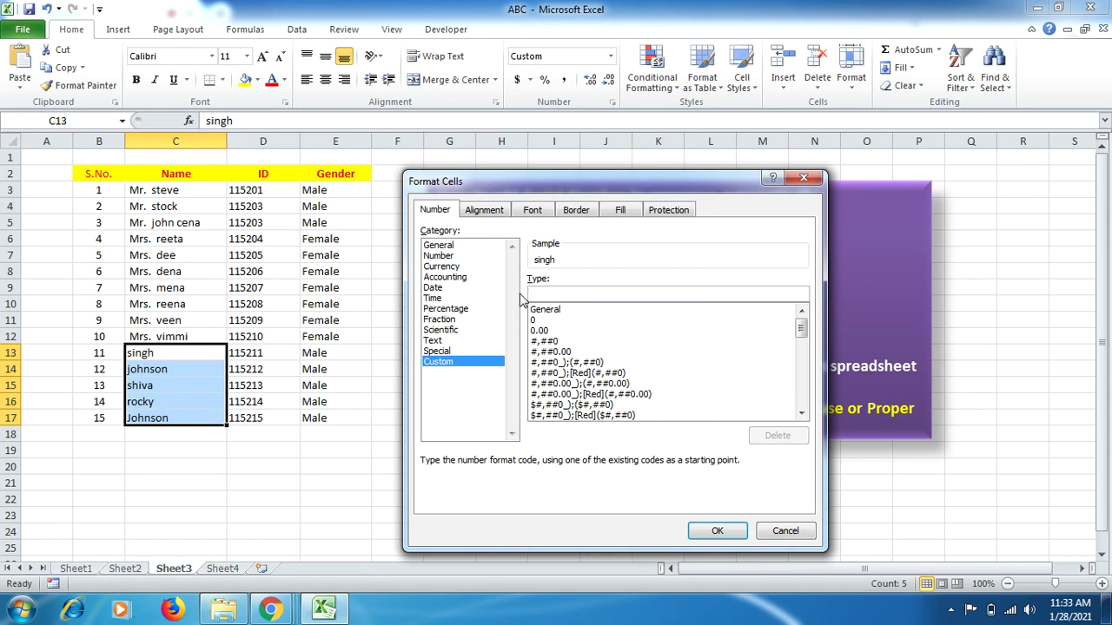
{"action": "type", "text": "\"Ma"}
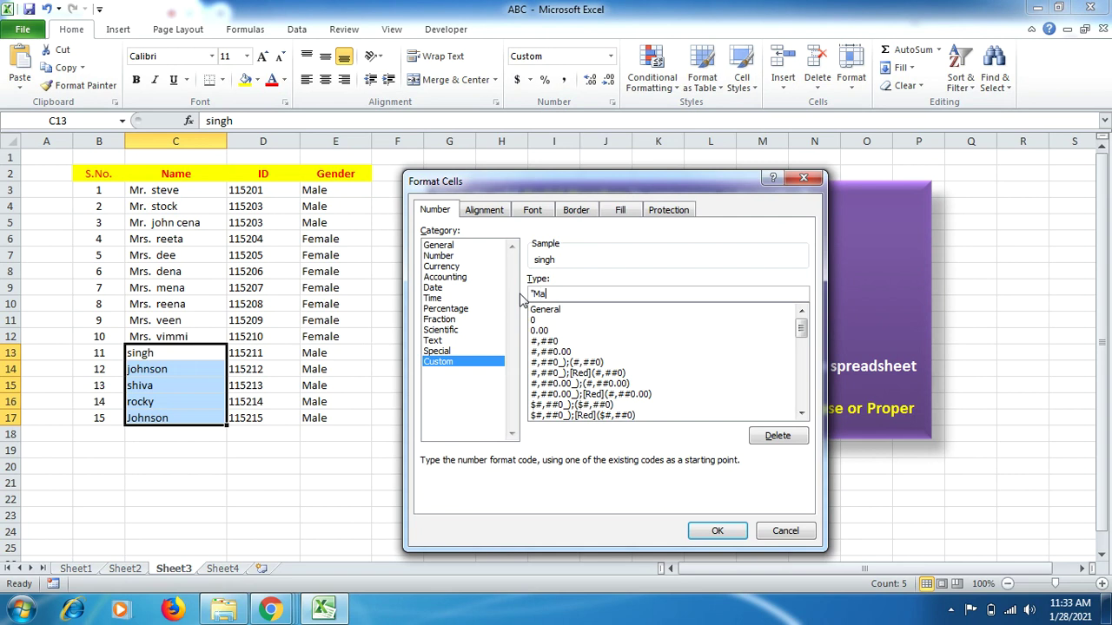
{"action": "type", "text": "ster"}
{"action": "type", "text": "\" @"}
{"action": "left_click", "coordinate": [716, 530]}
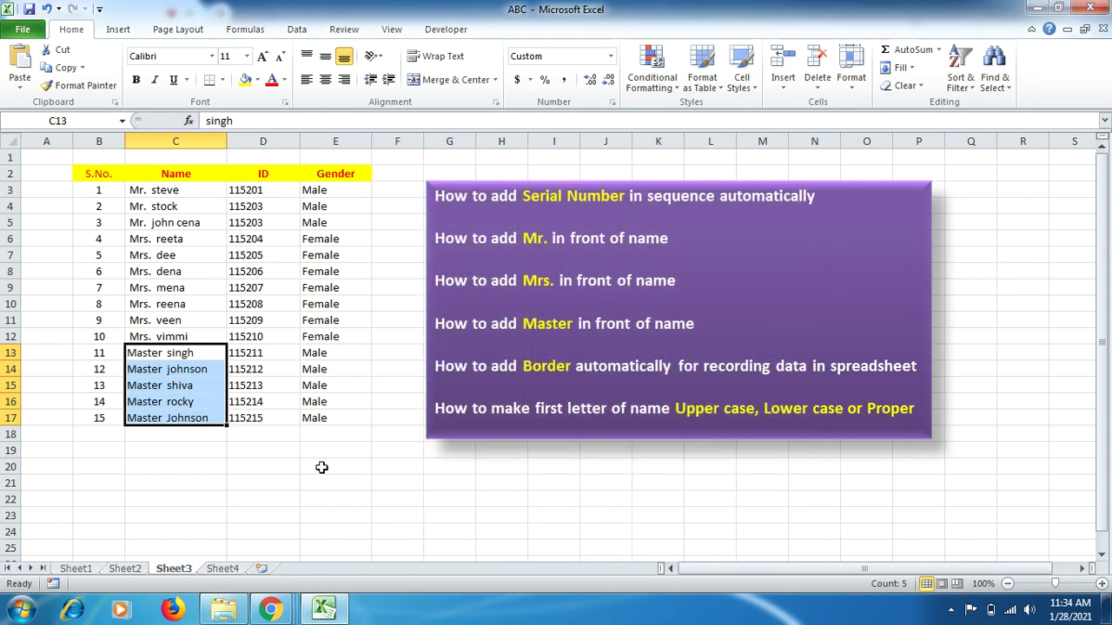
{"action": "left_click", "coordinate": [278, 465]}
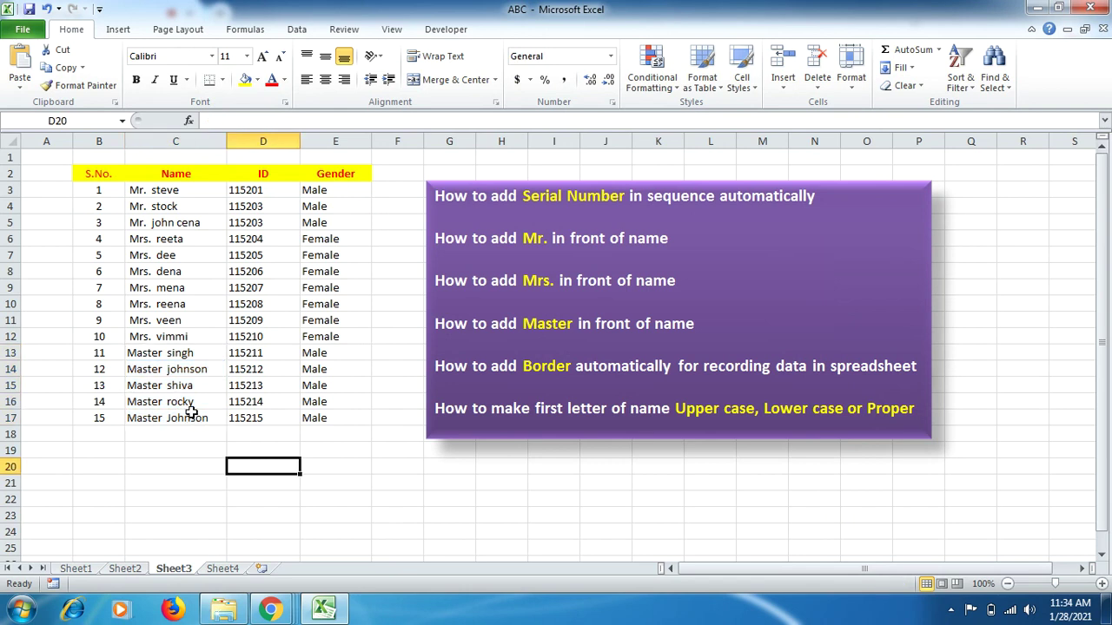
{"action": "left_click", "coordinate": [141, 191]}
{"action": "left_click_drag", "start_coordinate": [141, 190], "coordinate": [154, 418]}
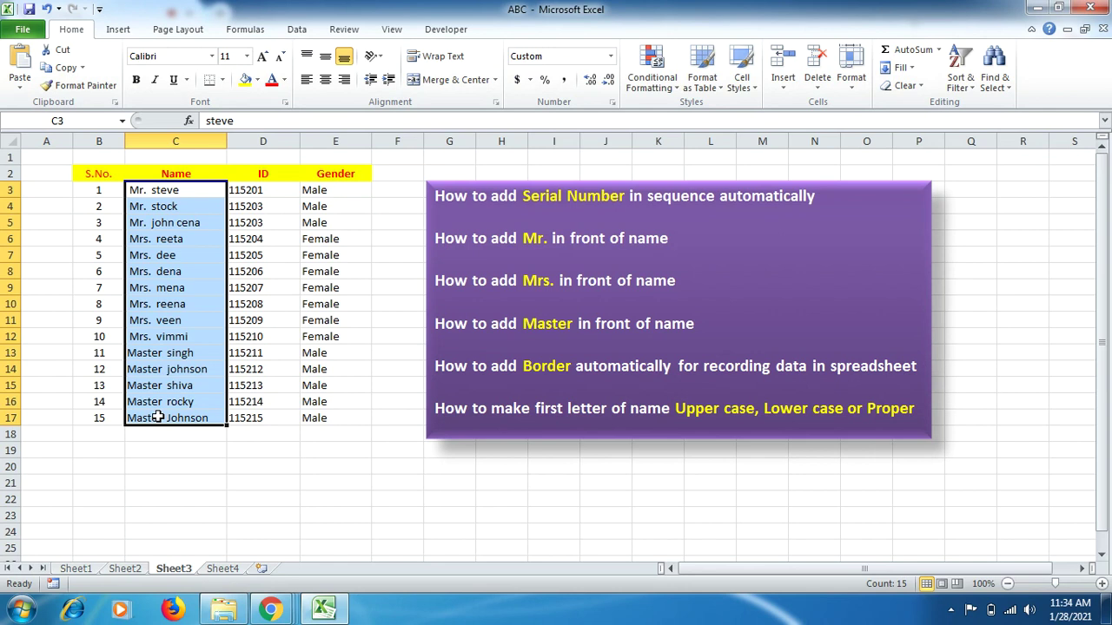
{"action": "left_click", "coordinate": [495, 102]}
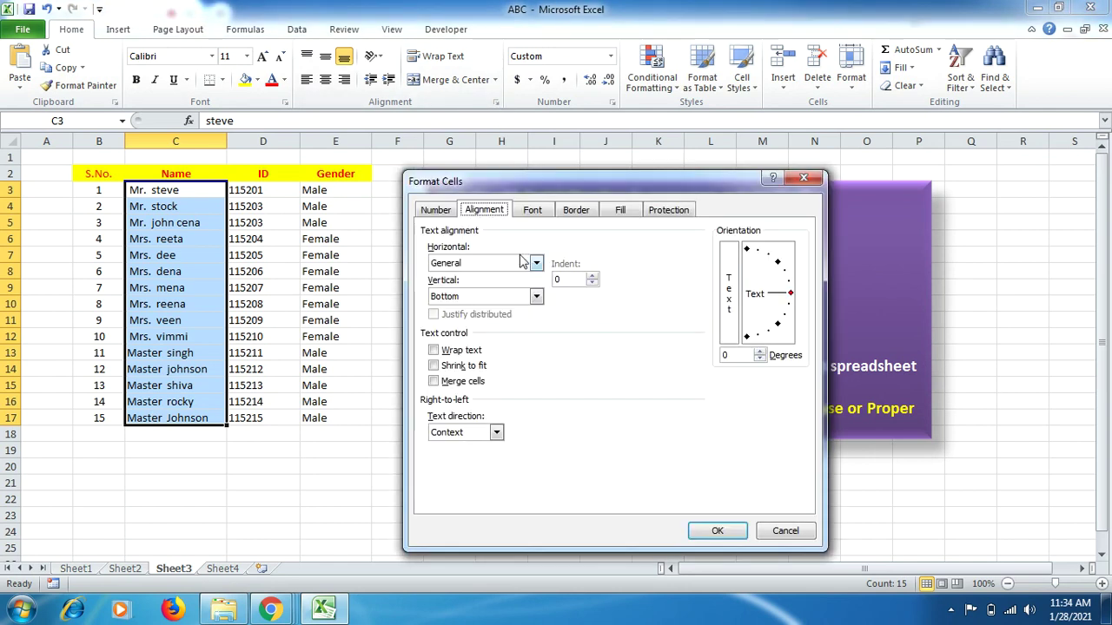
{"action": "left_click", "coordinate": [441, 214]}
{"action": "left_click", "coordinate": [459, 365]}
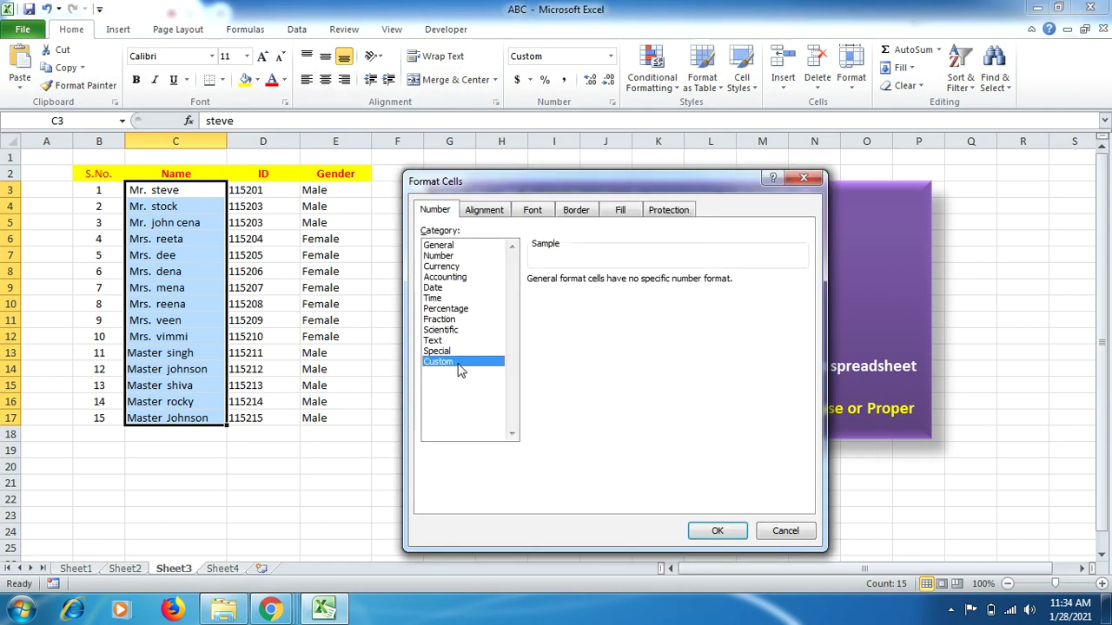
{"action": "left_click_drag", "start_coordinate": [577, 295], "coordinate": [518, 294]}
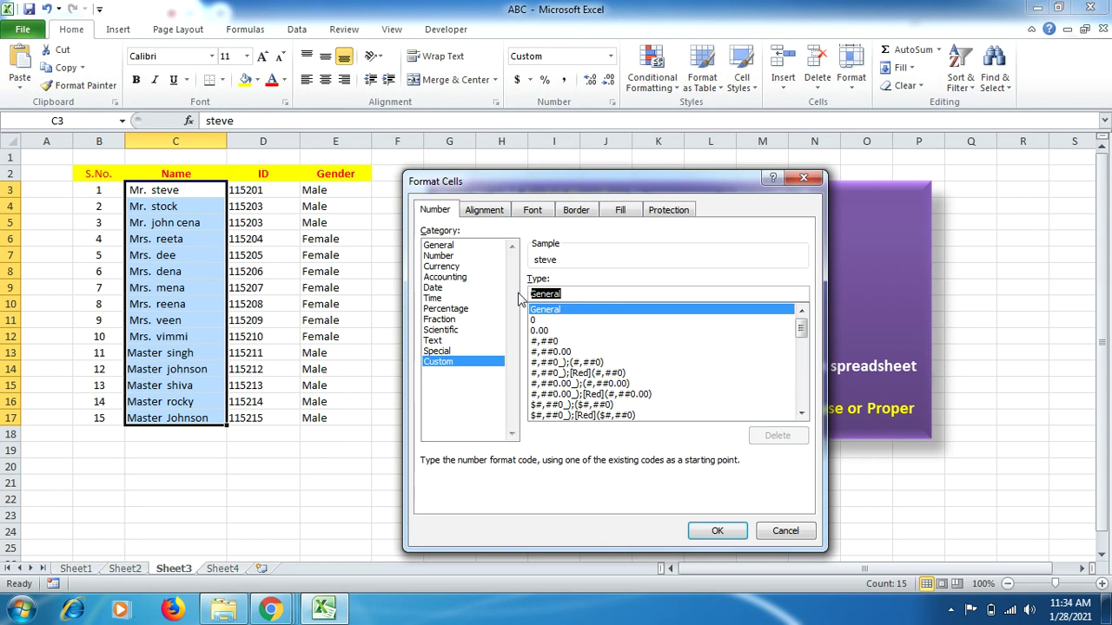
{"action": "key", "text": "BackSpace"}
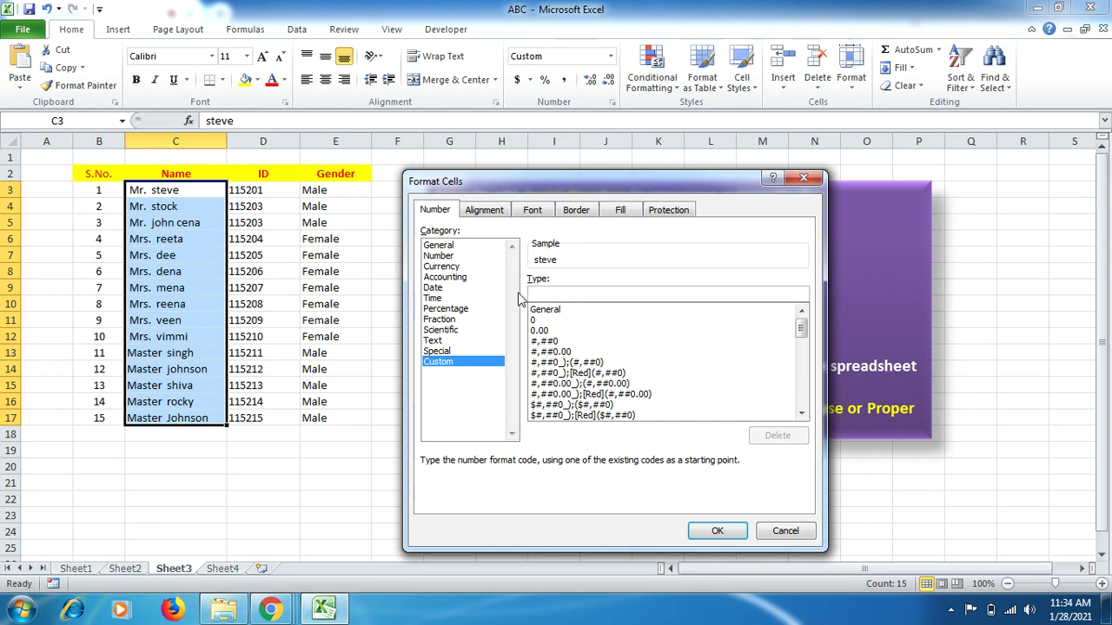
{"action": "left_click", "coordinate": [803, 178]}
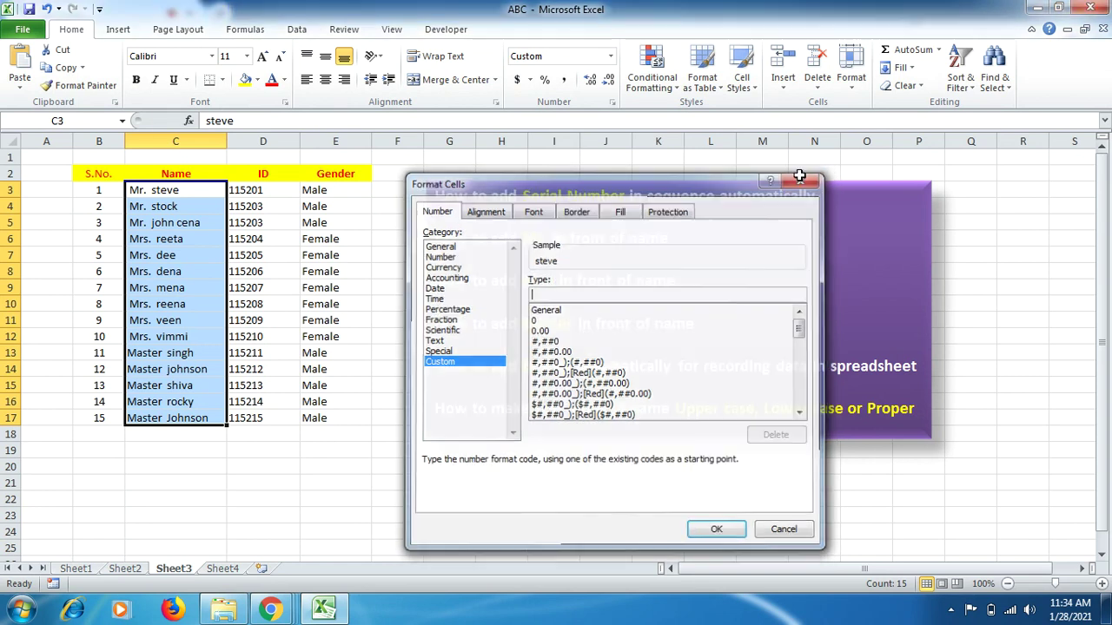
{"action": "left_click", "coordinate": [292, 447]}
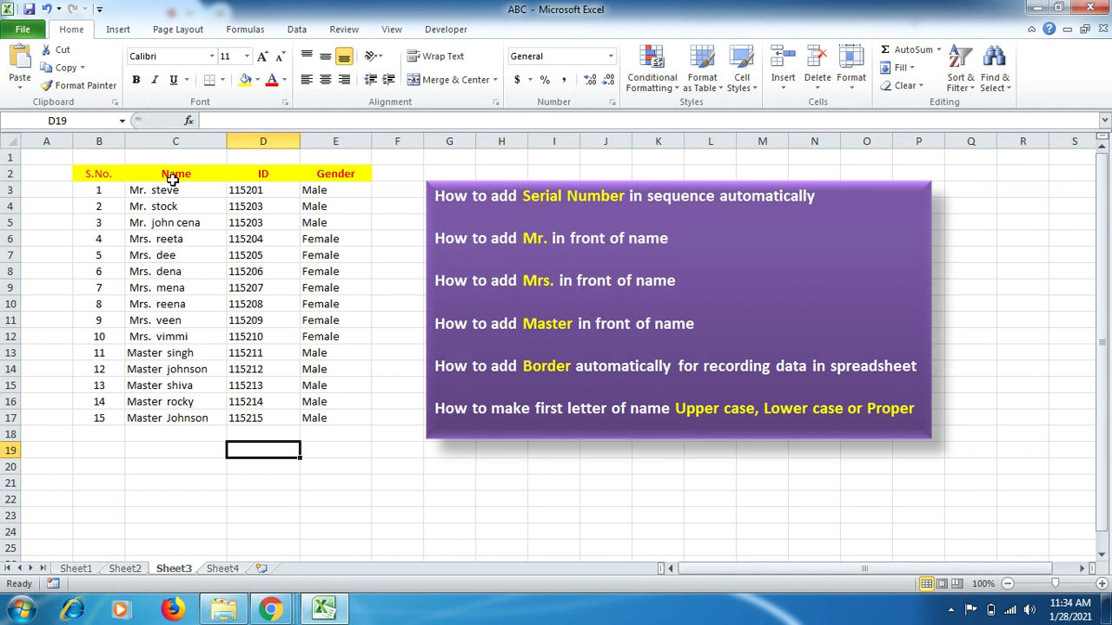
Start a new formula-based conditional formatting rule on B3:E3 with the condition =$B3>0
{"action": "left_click_drag", "start_coordinate": [101, 191], "coordinate": [333, 186]}
{"action": "left_click", "coordinate": [667, 87]}
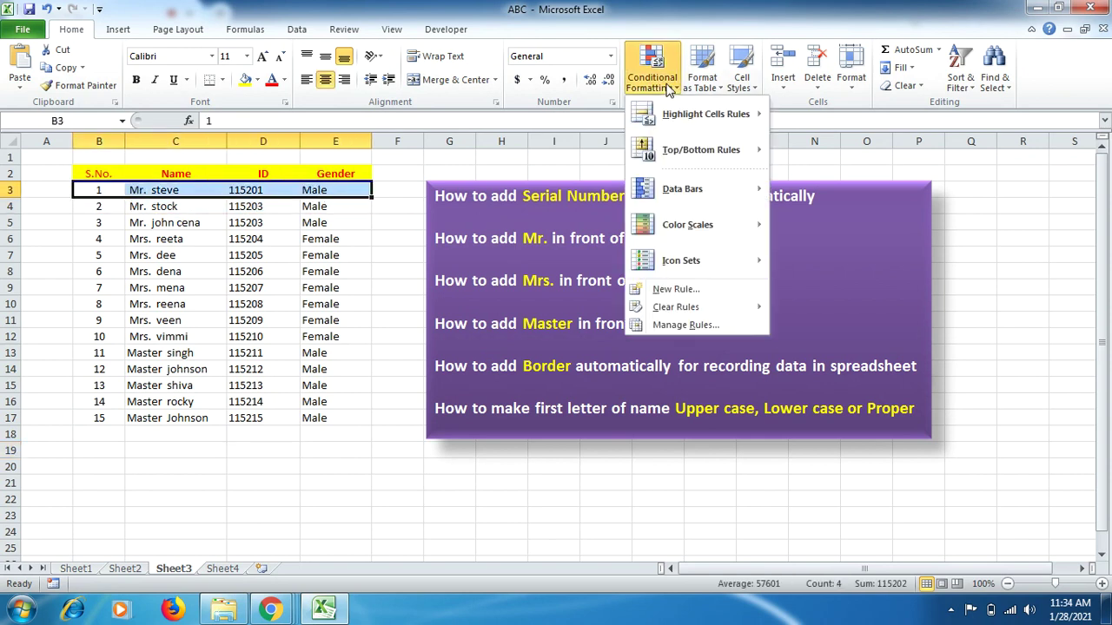
{"action": "left_click", "coordinate": [682, 289]}
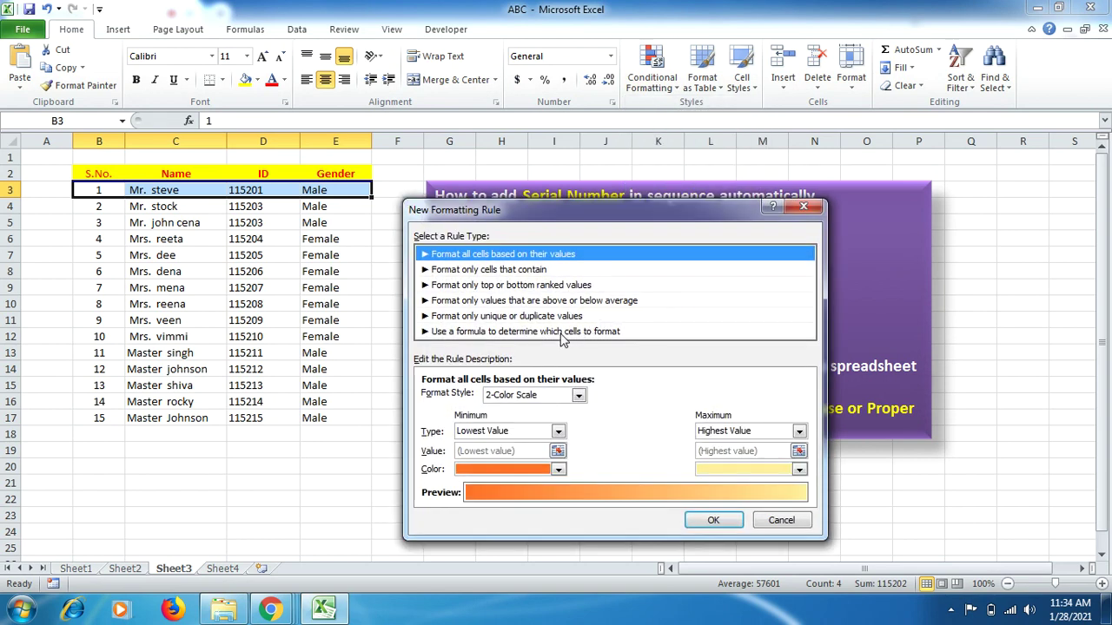
{"action": "left_click", "coordinate": [561, 334]}
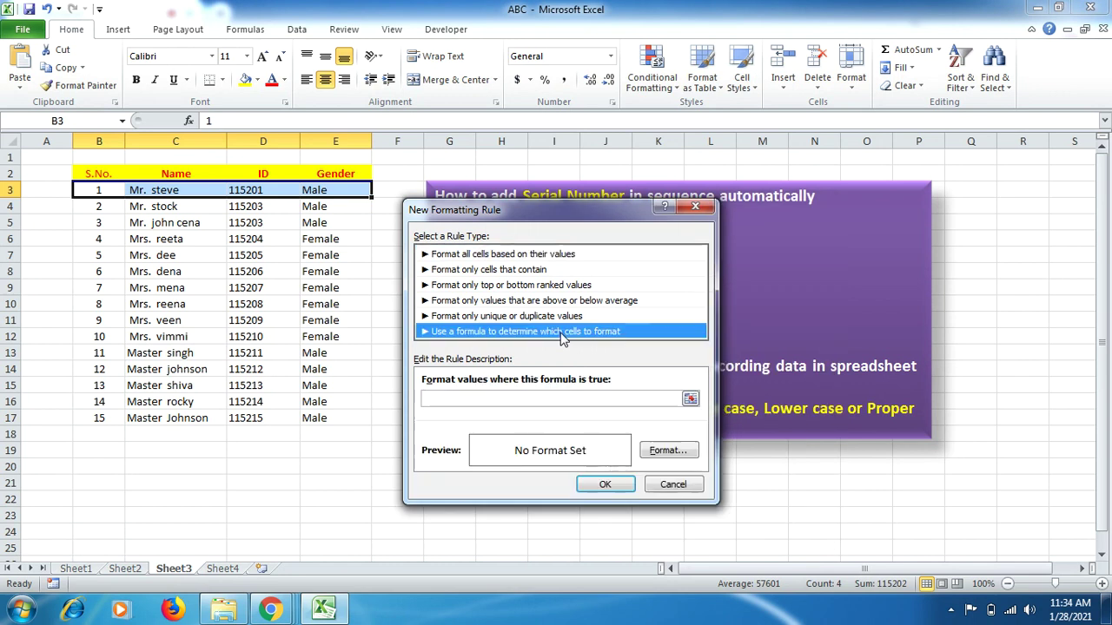
{"action": "left_click", "coordinate": [512, 398]}
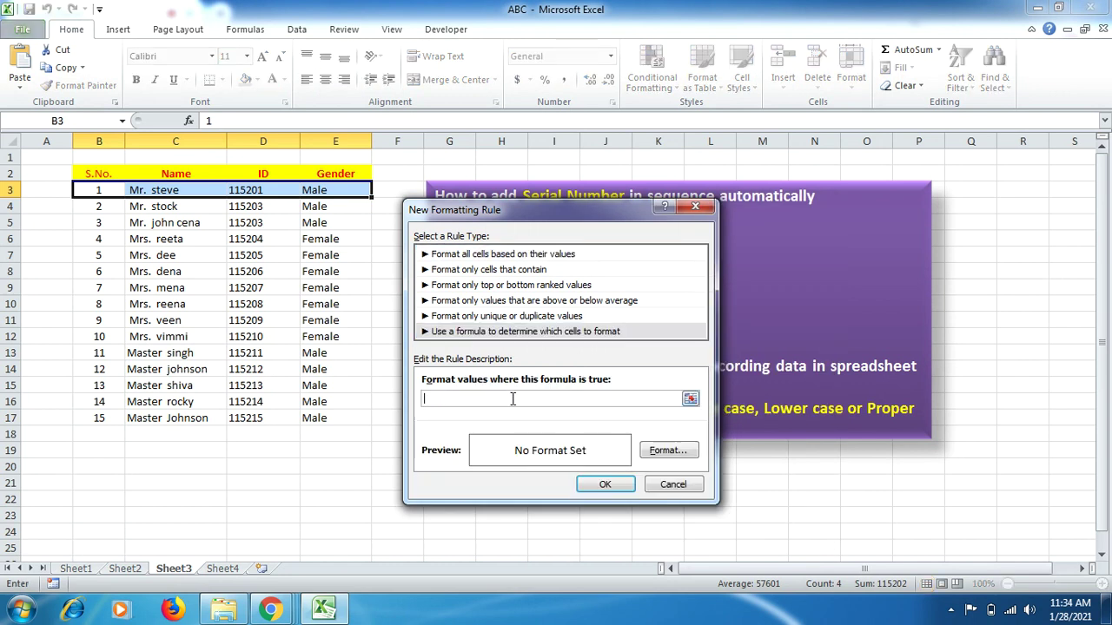
{"action": "type", "text": "="}
{"action": "left_click", "coordinate": [101, 188]}
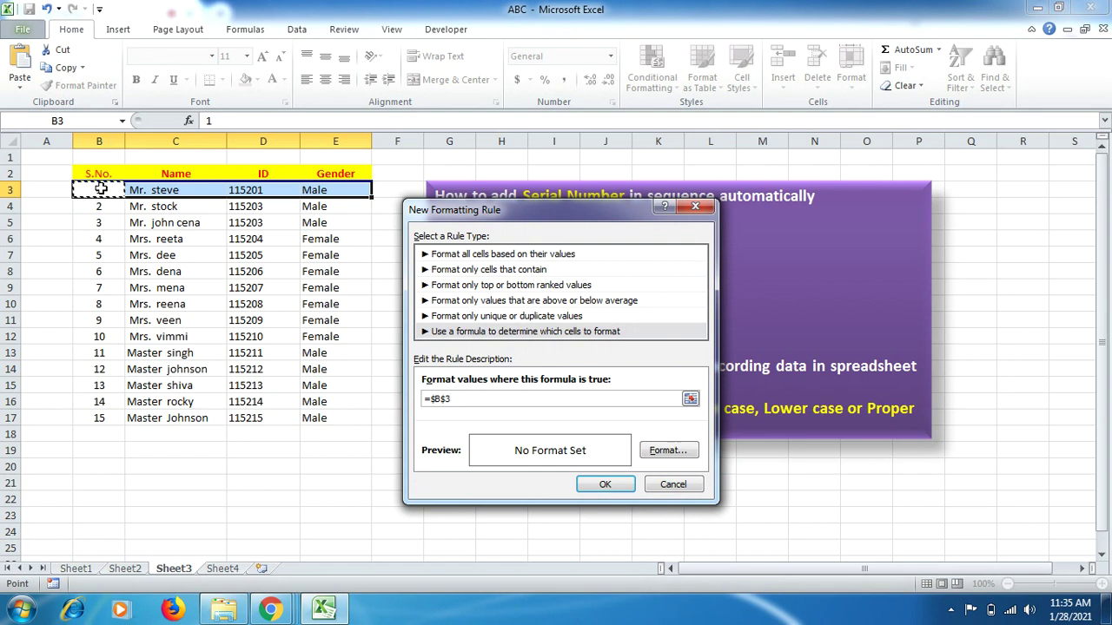
{"action": "left_click", "coordinate": [444, 400]}
{"action": "type", "text": "3>0"}
Give the =$B3>0 rule an Outline border format and save the rule
{"action": "left_click", "coordinate": [660, 458]}
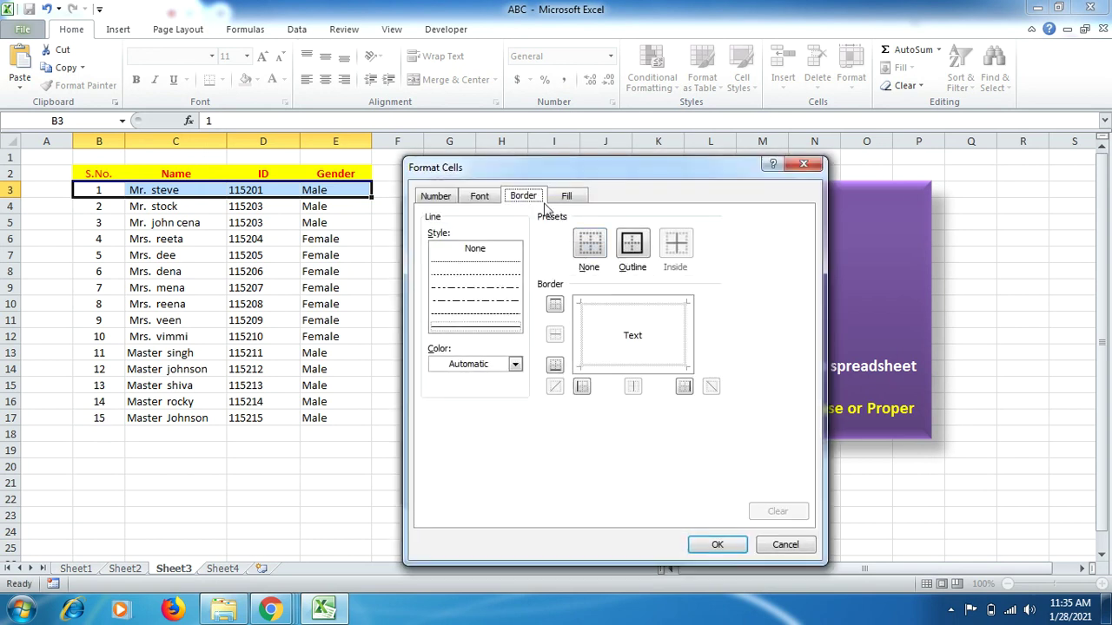
{"action": "left_click", "coordinate": [635, 247]}
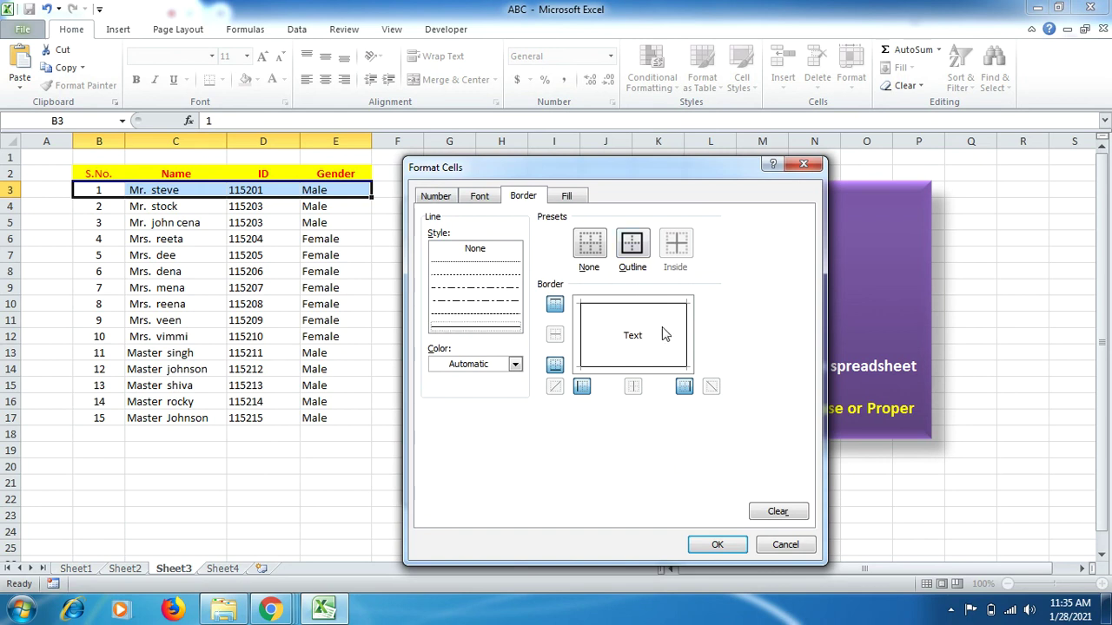
{"action": "left_click", "coordinate": [717, 545]}
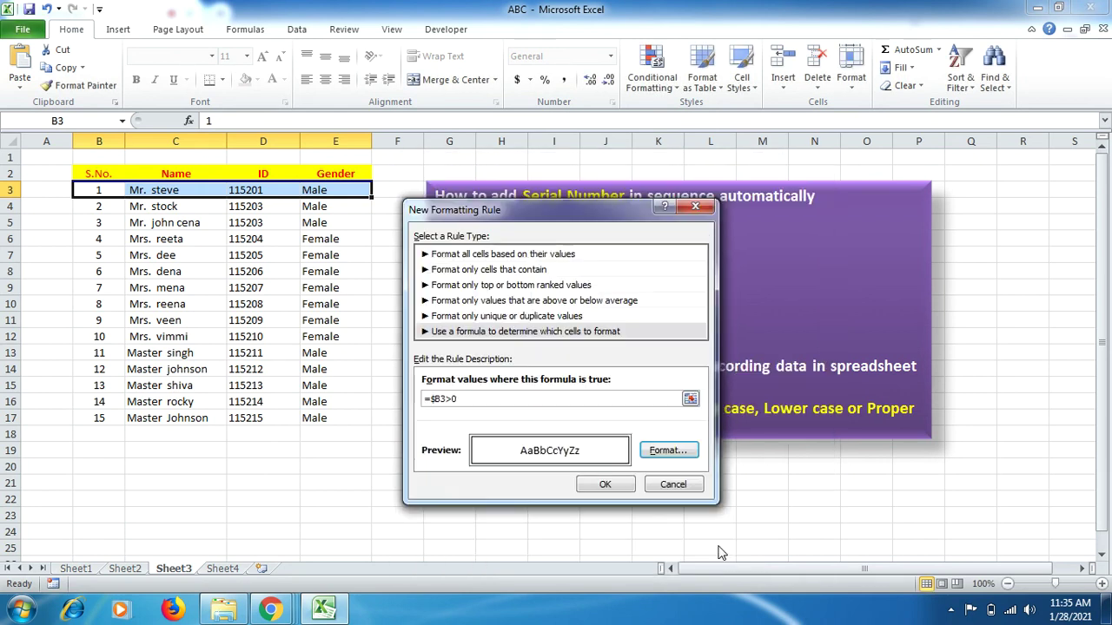
{"action": "left_click", "coordinate": [619, 487]}
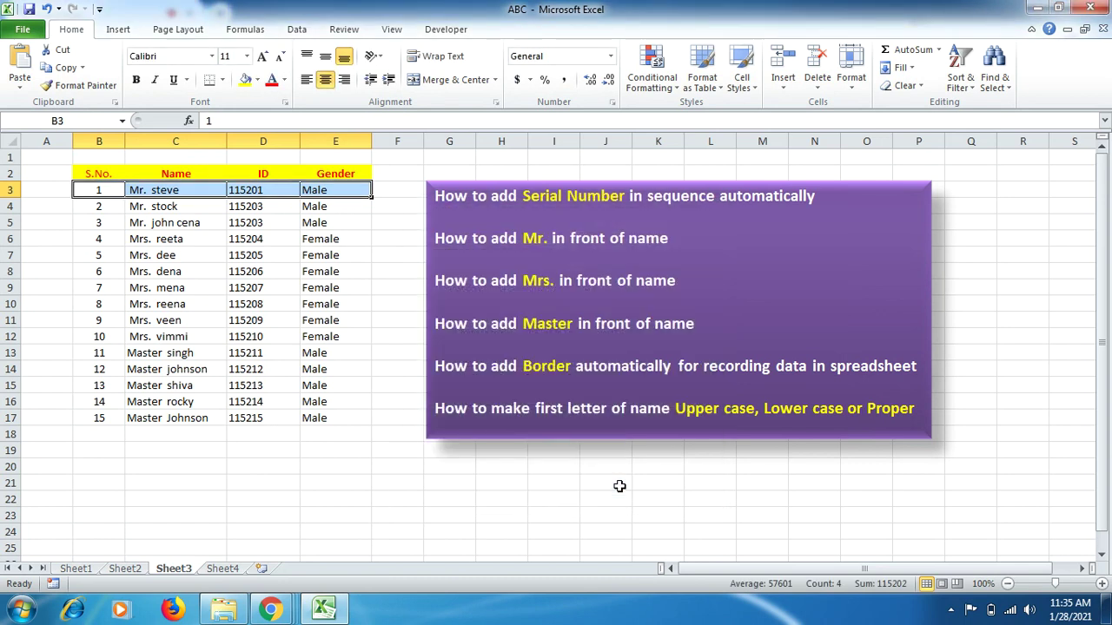
{"action": "left_click", "coordinate": [330, 238]}
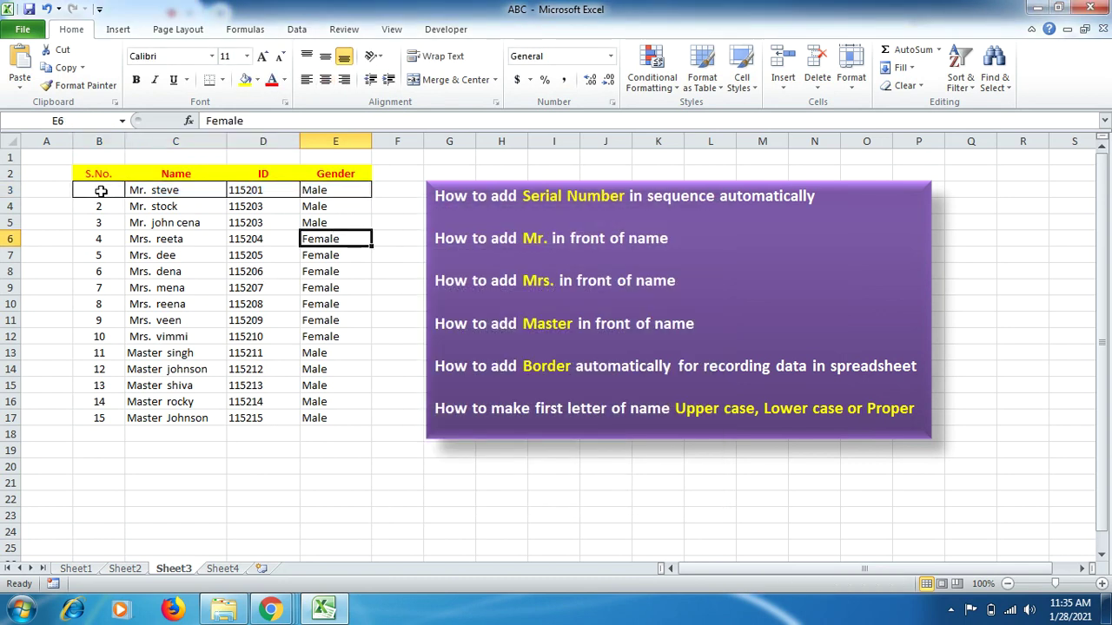
{"action": "left_click_drag", "start_coordinate": [110, 197], "coordinate": [322, 189]}
Open the Conditional Formatting Rules Manager and start editing the first rule's Applies to range
{"action": "left_click", "coordinate": [649, 85]}
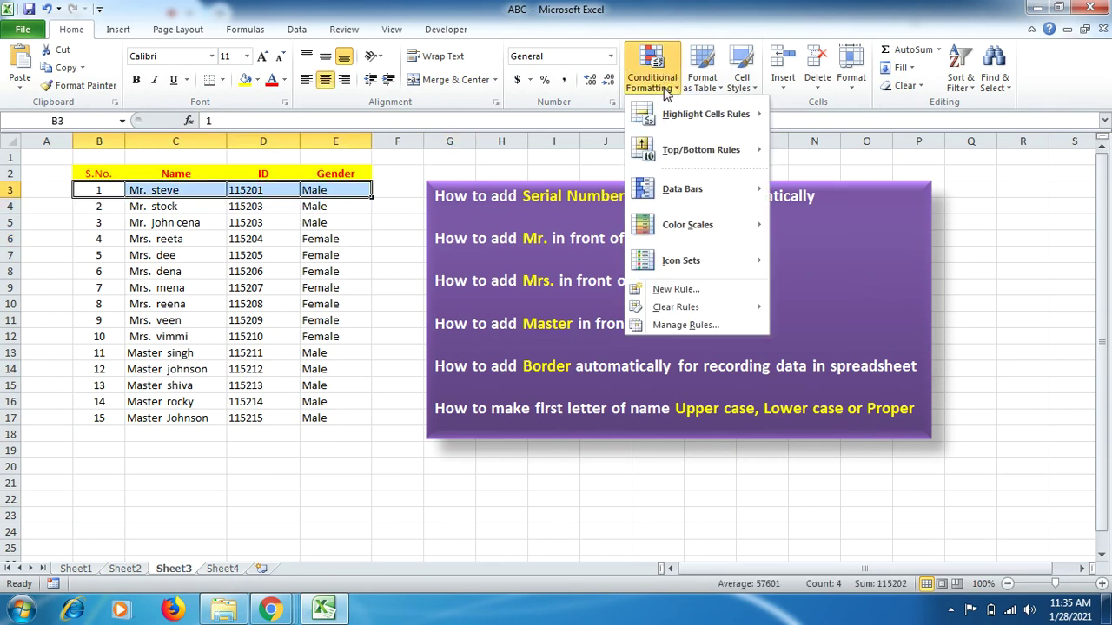
{"action": "mouse_move", "coordinate": [694, 265]}
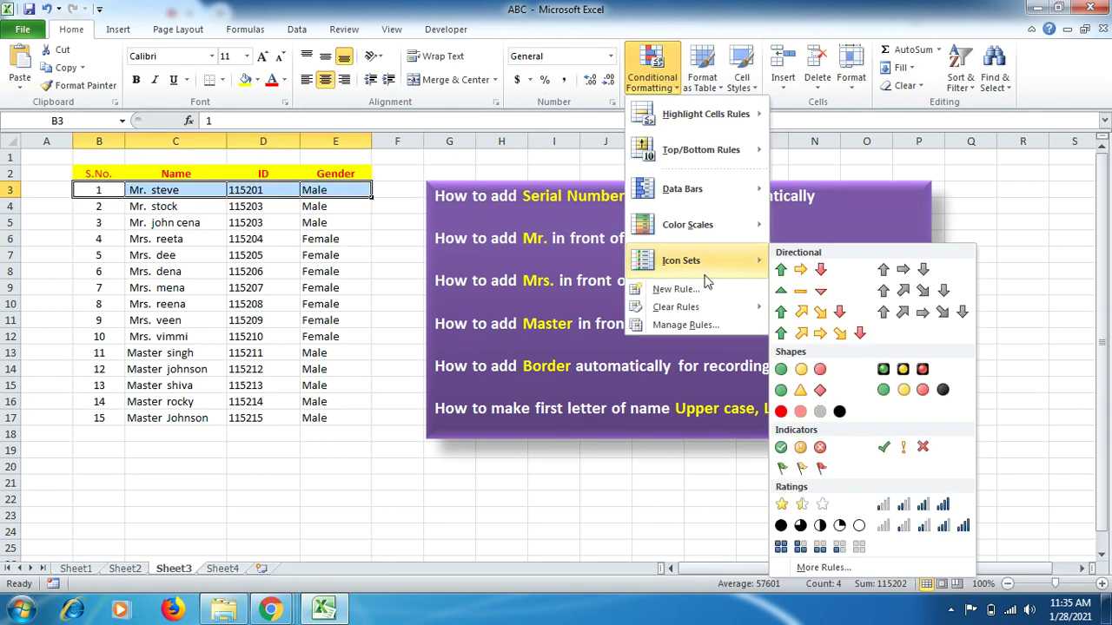
{"action": "left_click", "coordinate": [695, 325]}
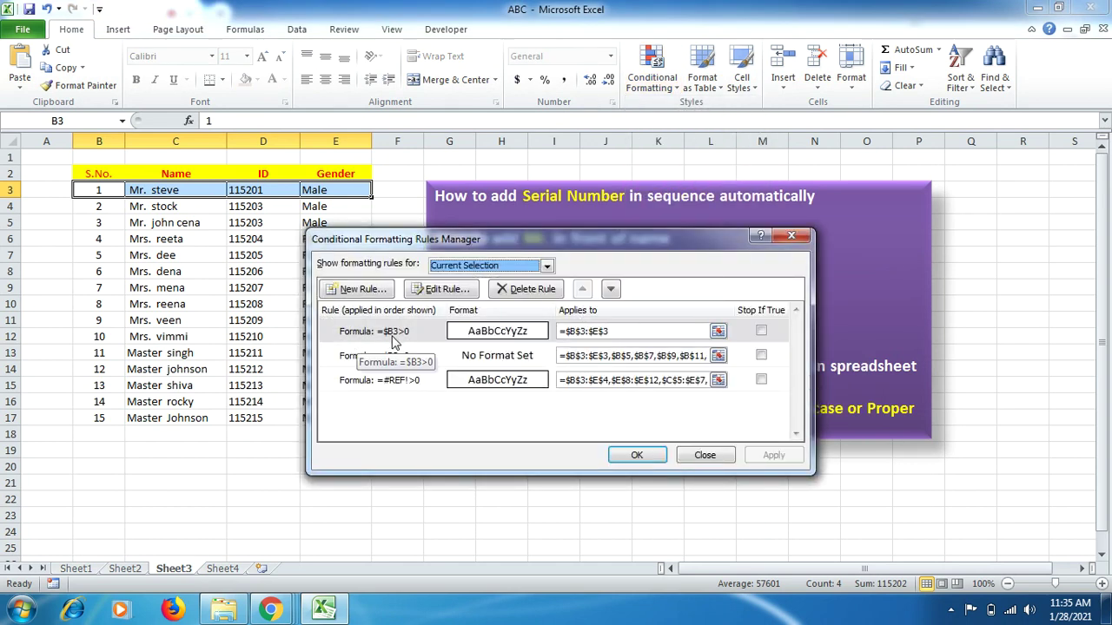
{"action": "left_click", "coordinate": [596, 331]}
{"action": "key", "text": "BackSpace"}
{"action": "type", "text": "E"}
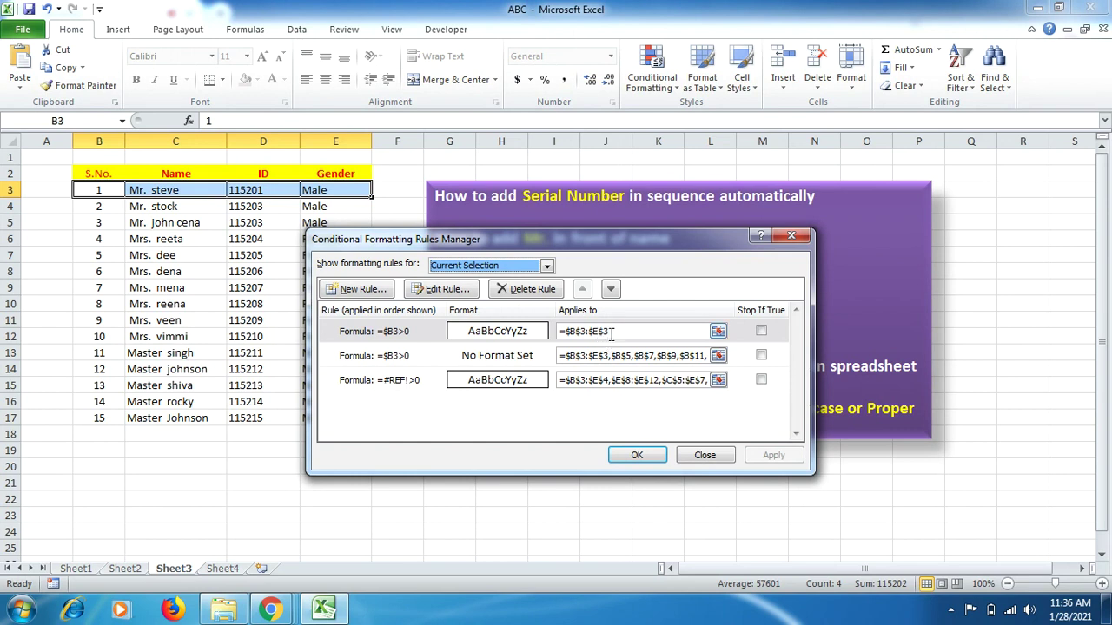
{"action": "left_click", "coordinate": [613, 331]}
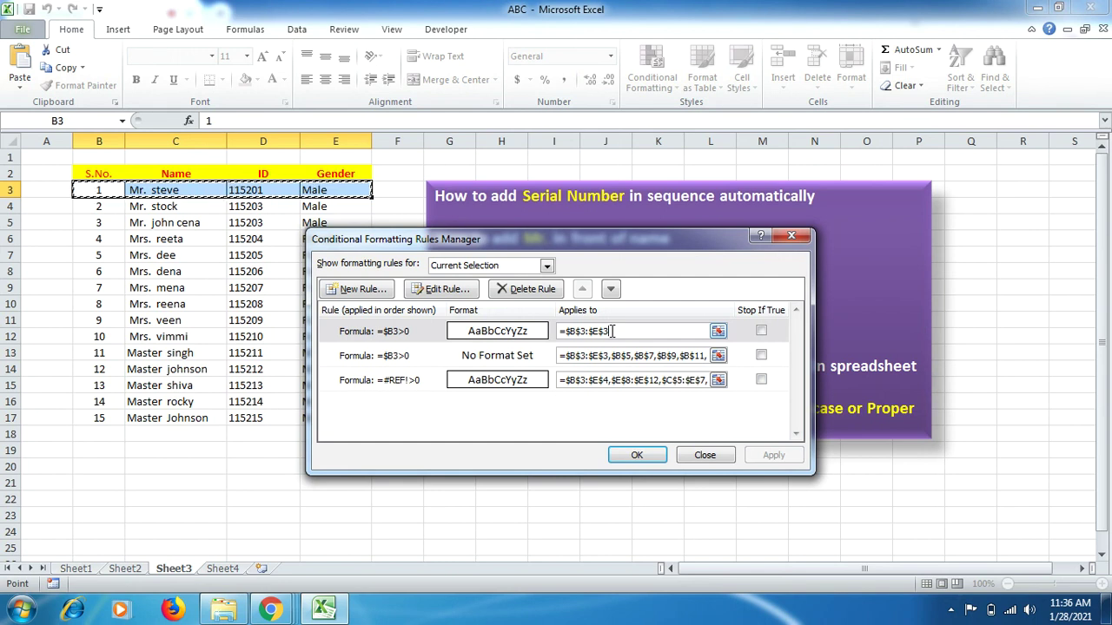
{"action": "key", "text": "BackSpace"}
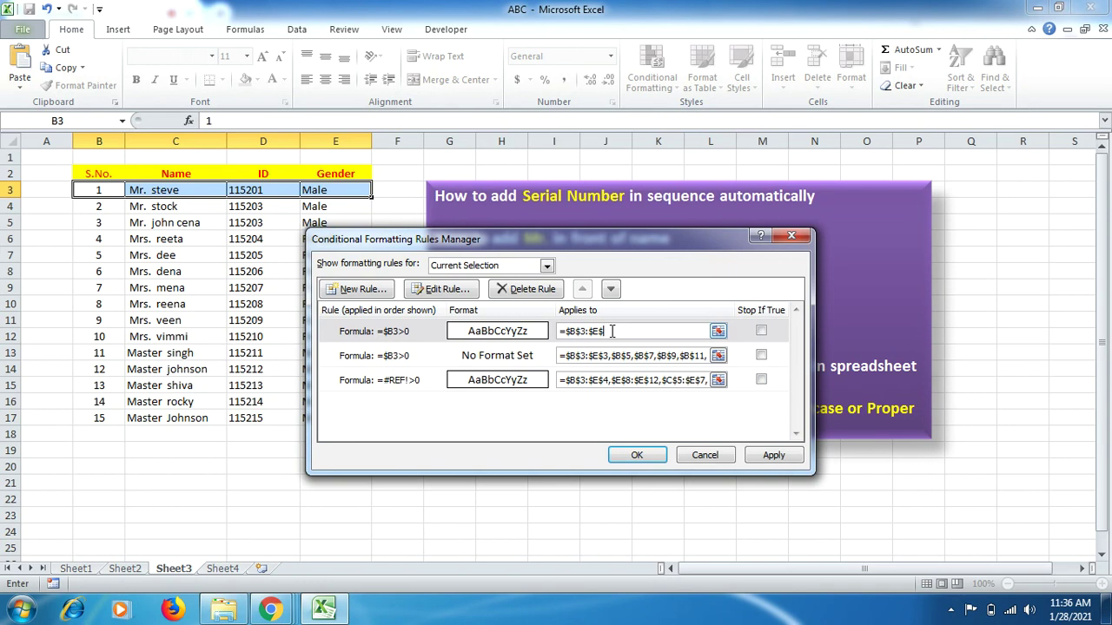
{"action": "type", "text": "100"}
{"action": "left_click", "coordinate": [101, 432]}
{"action": "left_click_drag", "start_coordinate": [100, 432], "coordinate": [102, 420]}
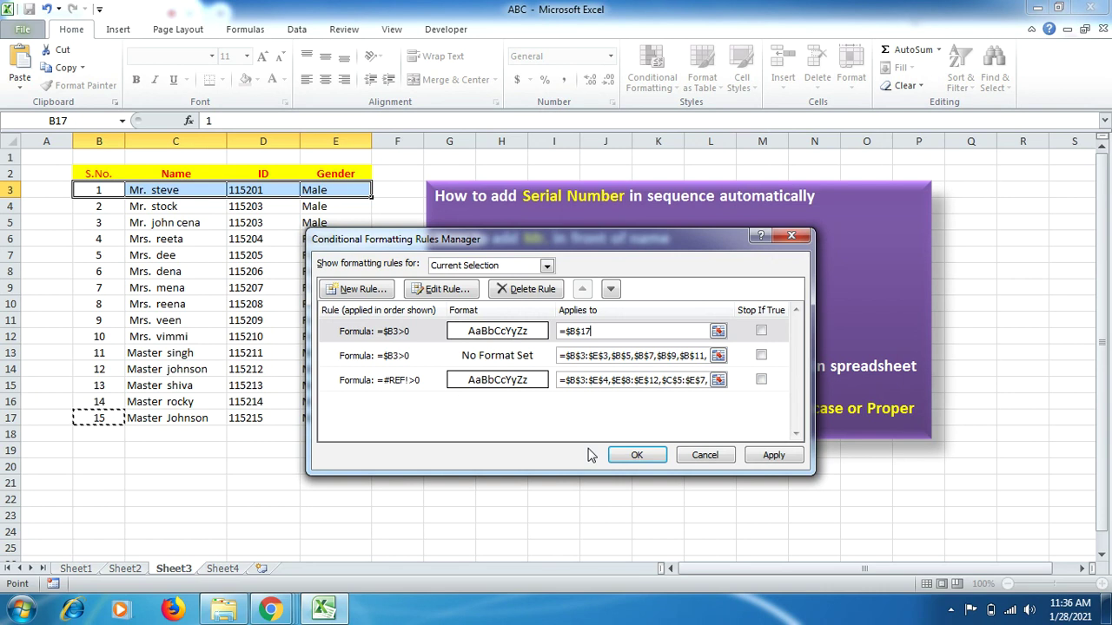
{"action": "key", "text": "ctrl+z"}
Correct the Applies to range to =$B$3:$E$100 and confirm the rule
{"action": "left_click", "coordinate": [626, 331]}
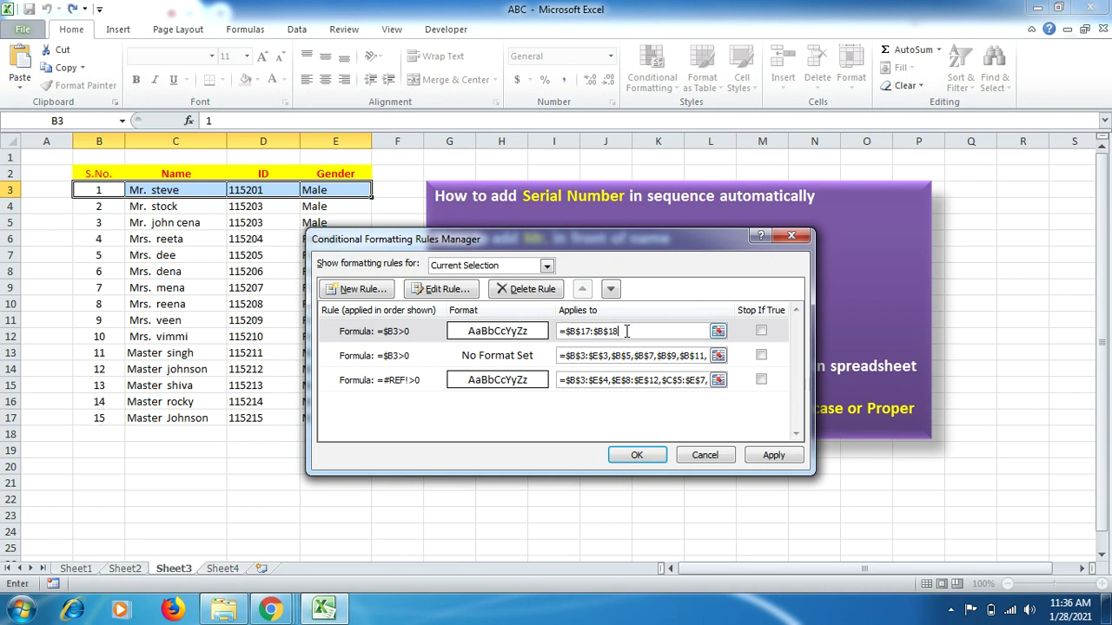
{"action": "left_click", "coordinate": [591, 331]}
{"action": "key", "text": "BackSpace"}
{"action": "key", "text": "BackSpace"}
{"action": "key", "text": "BackSpace"}
{"action": "type", "text": "3"}
{"action": "left_click", "coordinate": [618, 330]}
{"action": "key", "text": "BackSpace"}
{"action": "type", "text": "0"}
{"action": "key", "text": "BackSpace"}
{"action": "type", "text": "E"}
{"action": "left_click", "coordinate": [637, 457]}
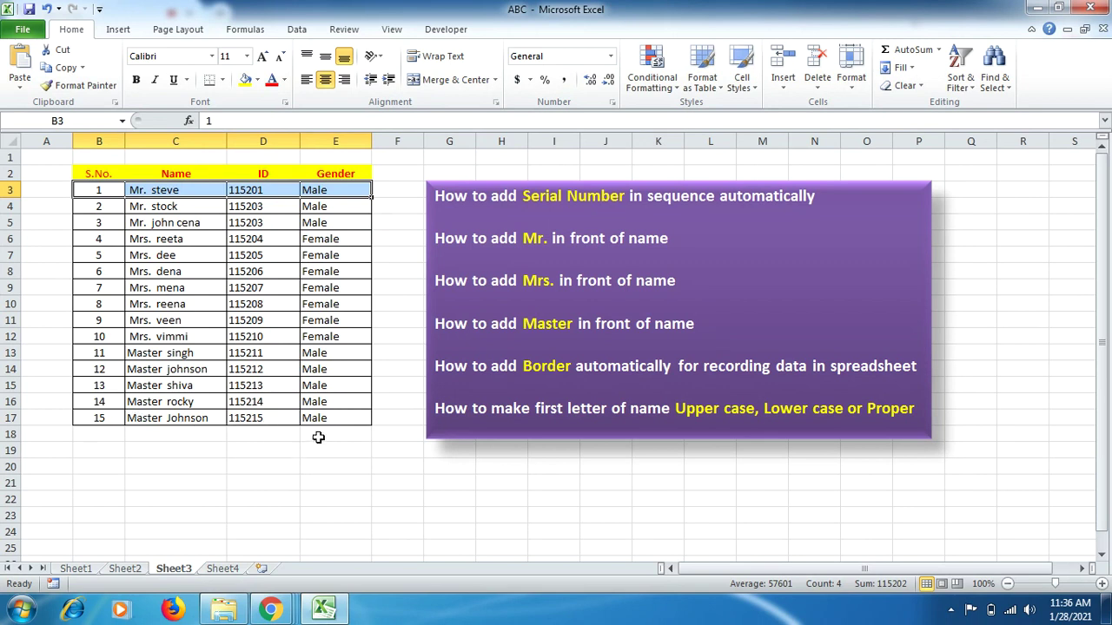
Enter serial numbers 16, 17, 18, 19 and 20 in B18:B22
{"action": "left_click", "coordinate": [108, 432]}
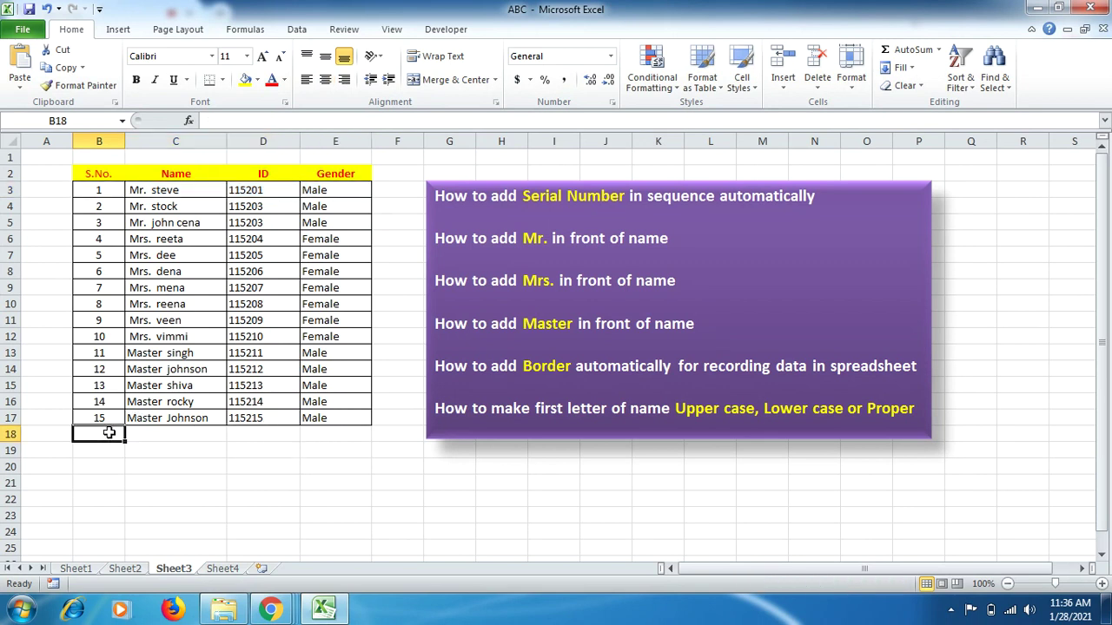
{"action": "type", "text": "1"}
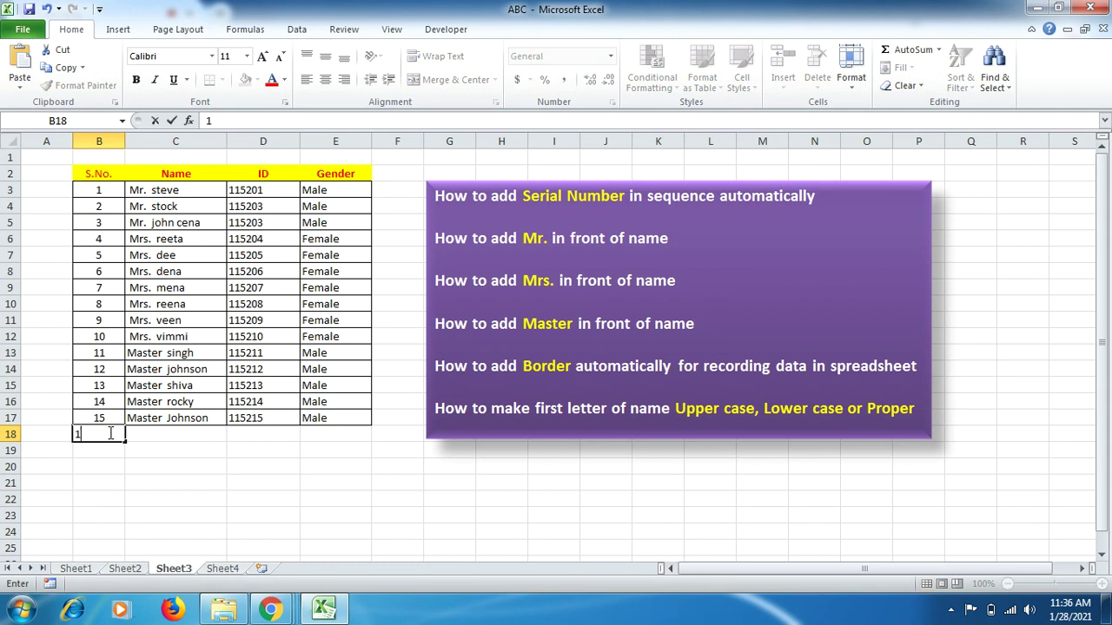
{"action": "type", "text": "6"}
{"action": "key", "text": "Return"}
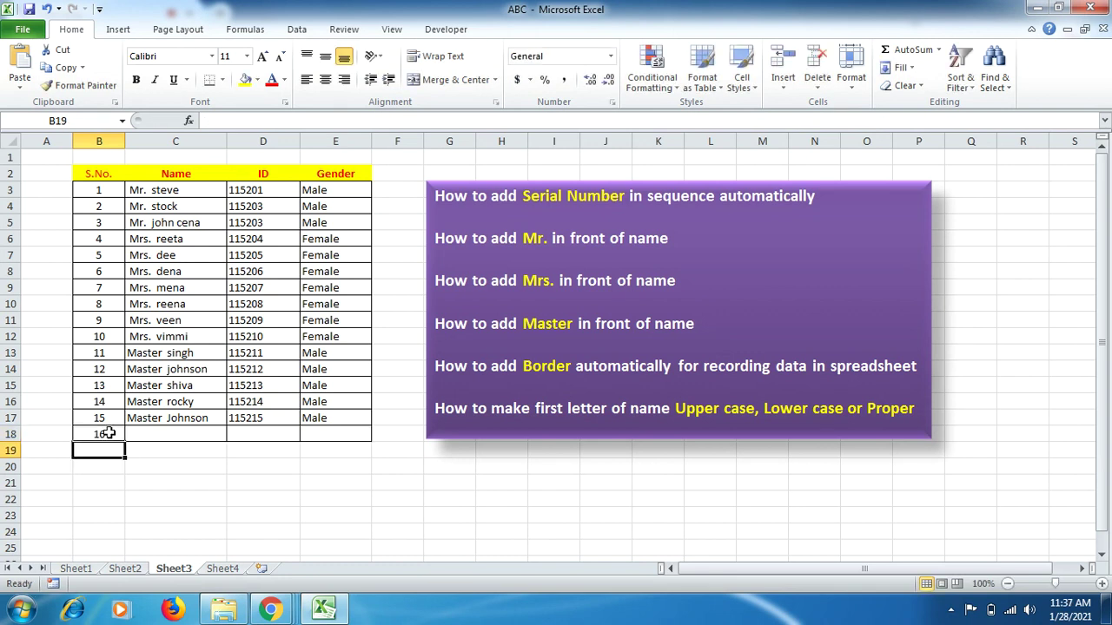
{"action": "type", "text": "17"}
{"action": "key", "text": "Return"}
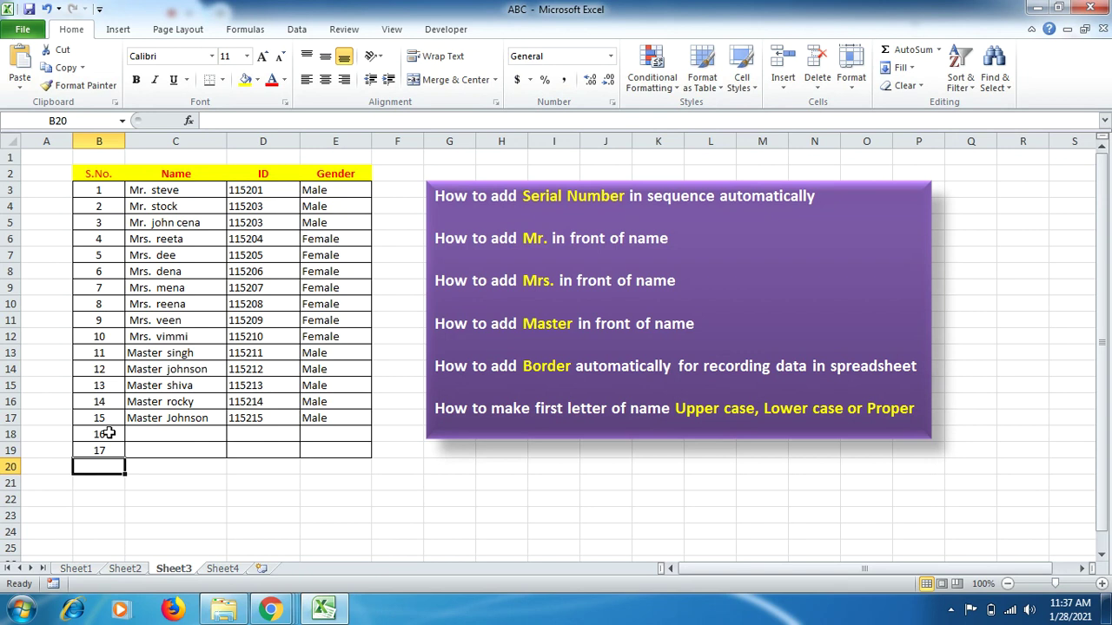
{"action": "type", "text": "18"}
{"action": "key", "text": "Return"}
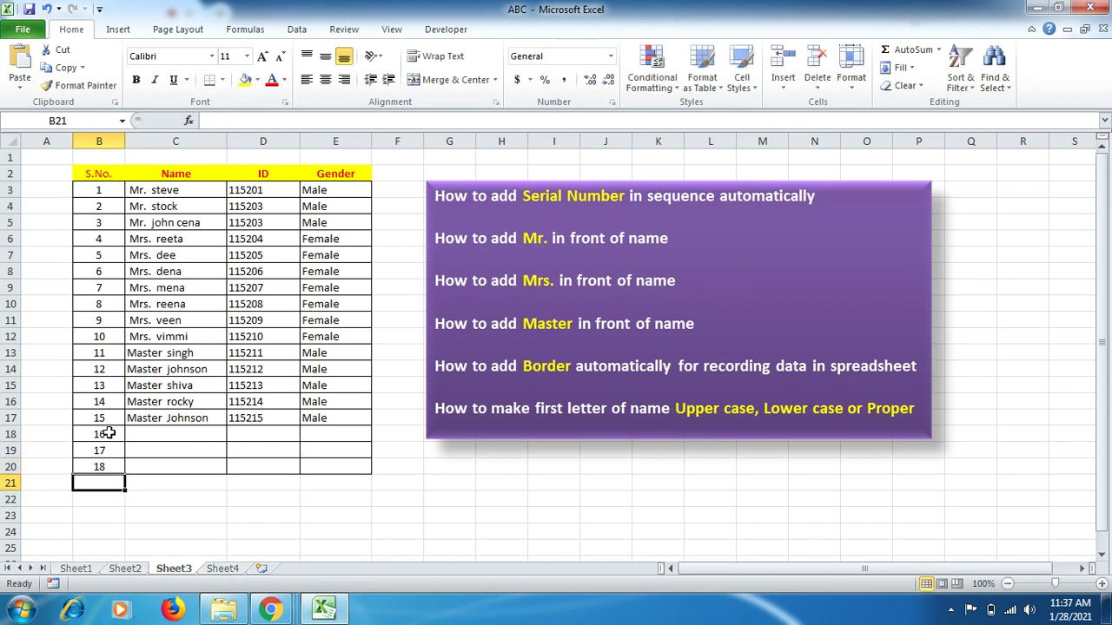
{"action": "type", "text": "19"}
{"action": "key", "text": "Return"}
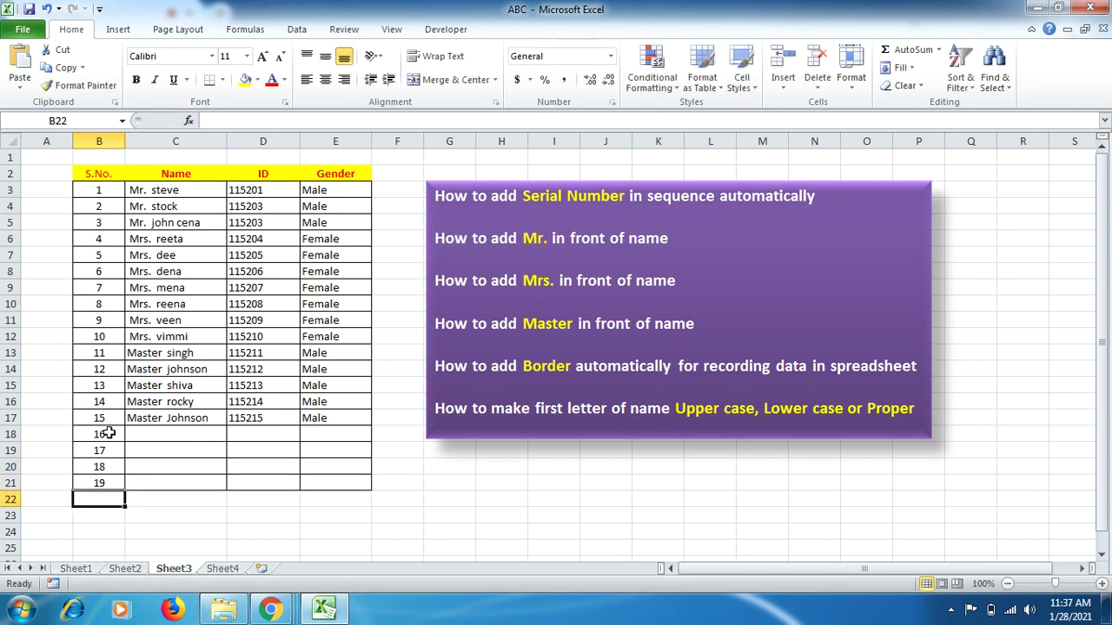
{"action": "type", "text": "20"}
{"action": "key", "text": "Return"}
Select B18:D22 and check the border styles list without changing anything
{"action": "left_click_drag", "start_coordinate": [108, 432], "coordinate": [287, 496]}
{"action": "left_click", "coordinate": [223, 80]}
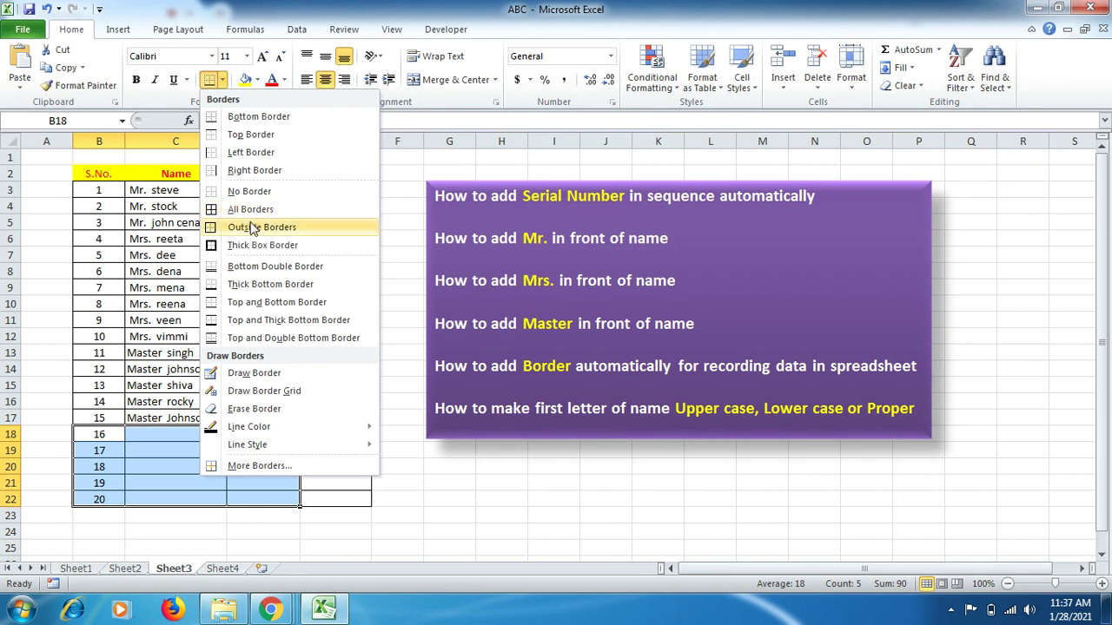
{"action": "left_click", "coordinate": [452, 504]}
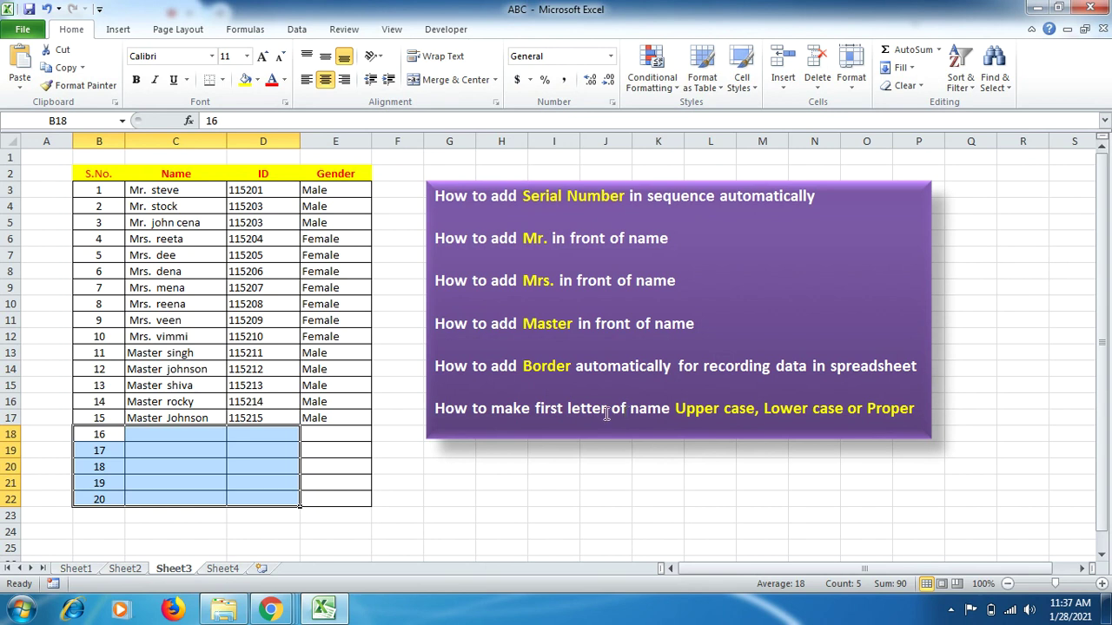
{"action": "left_click", "coordinate": [191, 242]}
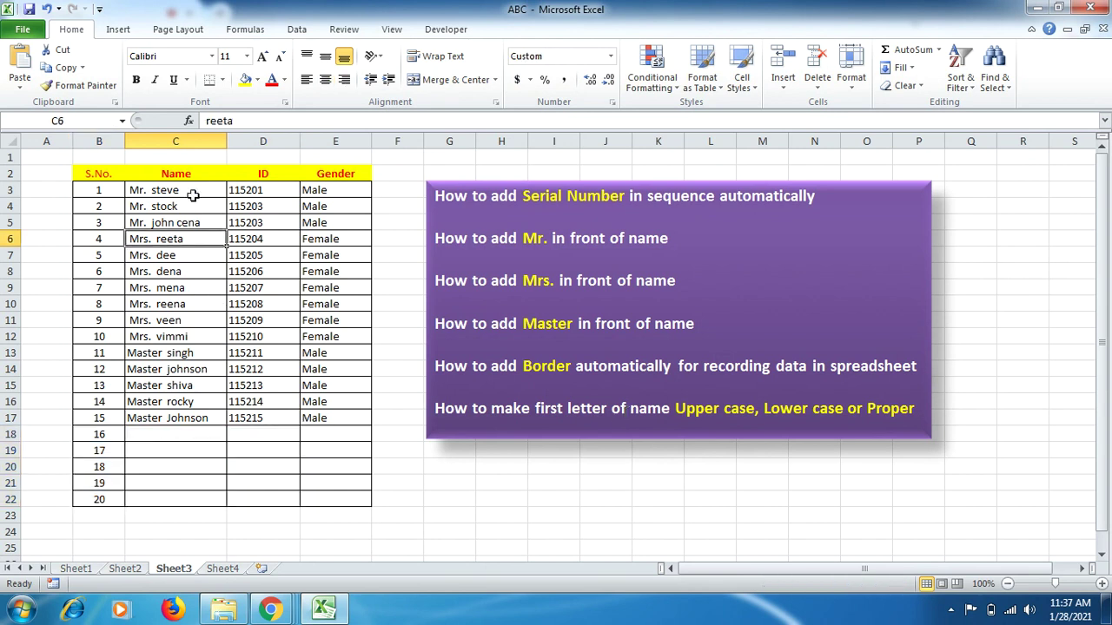
Try the proper, lower and upper case macro shortcuts on C3:C5, ending in proper case
{"action": "left_click", "coordinate": [192, 193]}
{"action": "left_click_drag", "start_coordinate": [192, 192], "coordinate": [189, 223]}
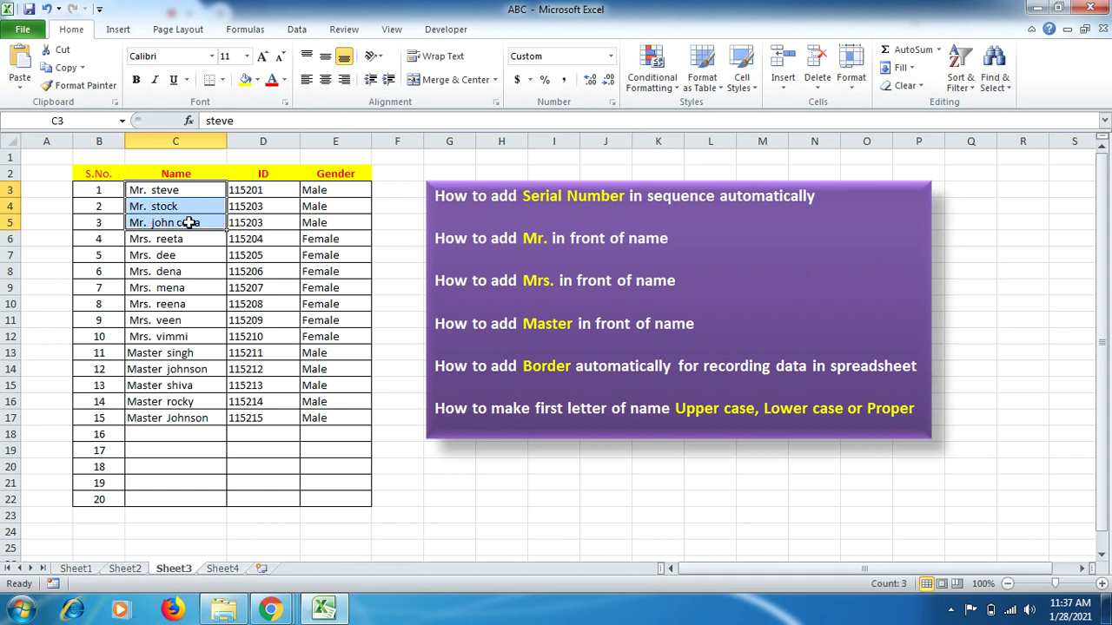
{"action": "key", "text": "ctrl+shift+p"}
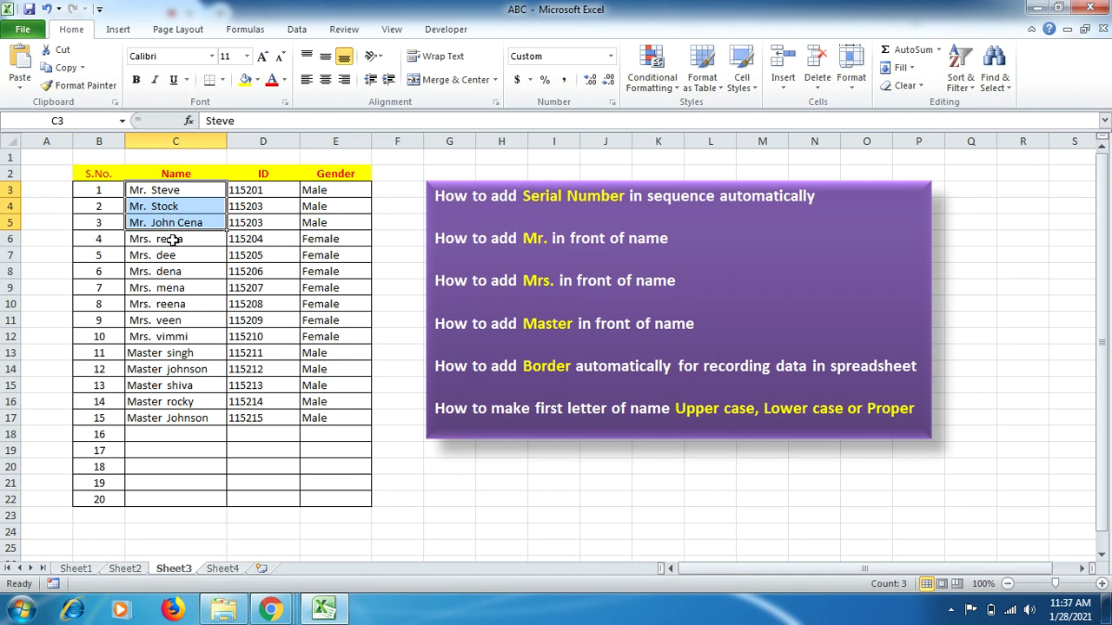
{"action": "key", "text": "ctrl+l"}
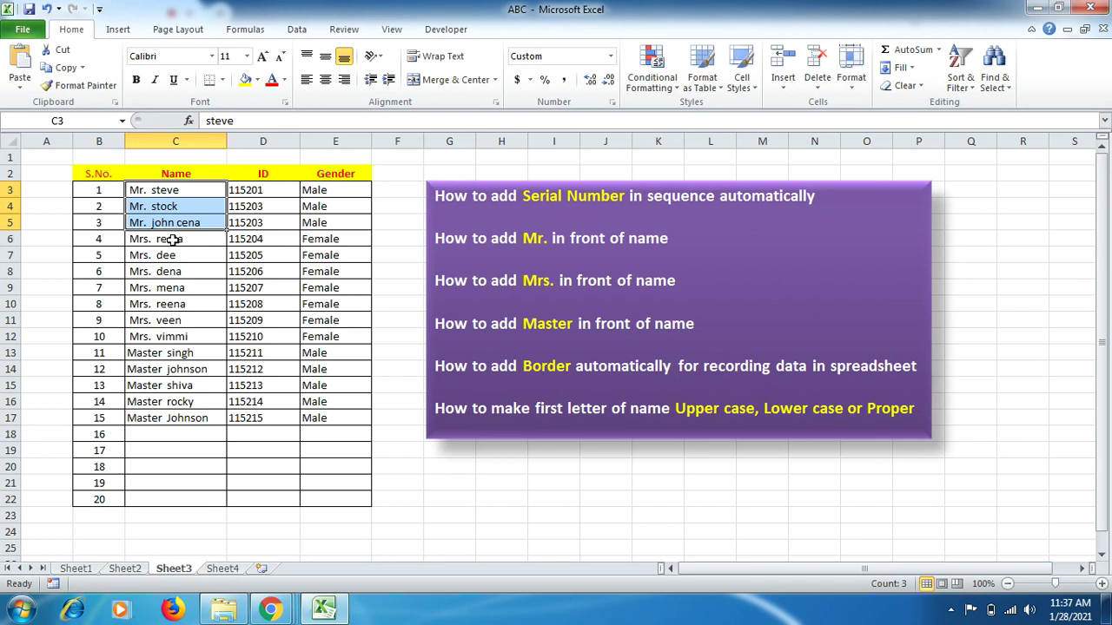
{"action": "key", "text": "ctrl+shift+u"}
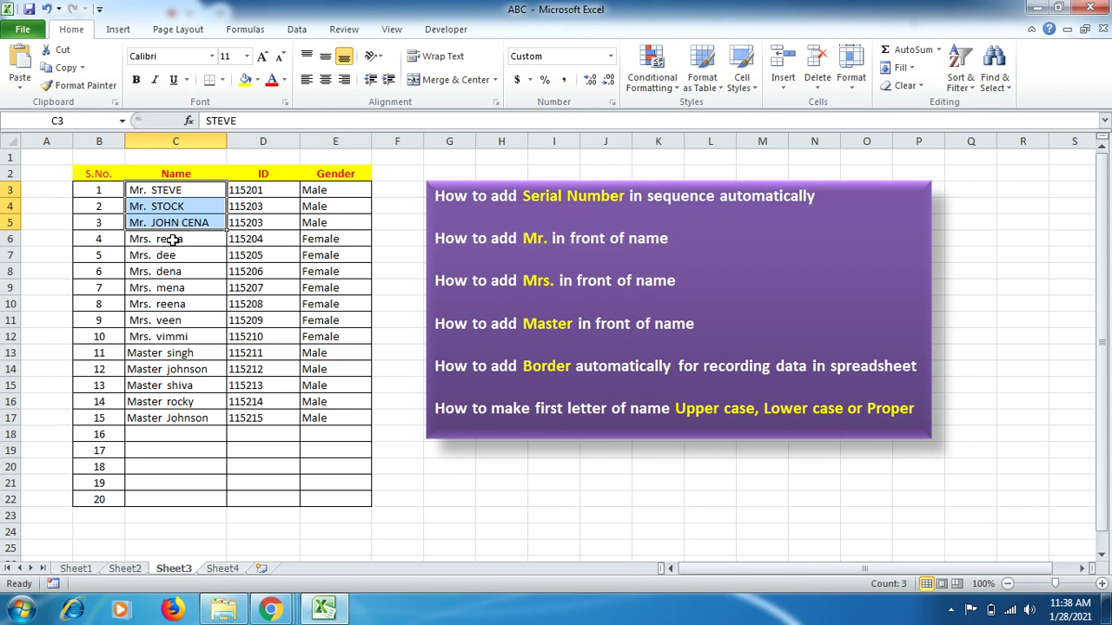
{"action": "key", "text": "ctrl+shift+p"}
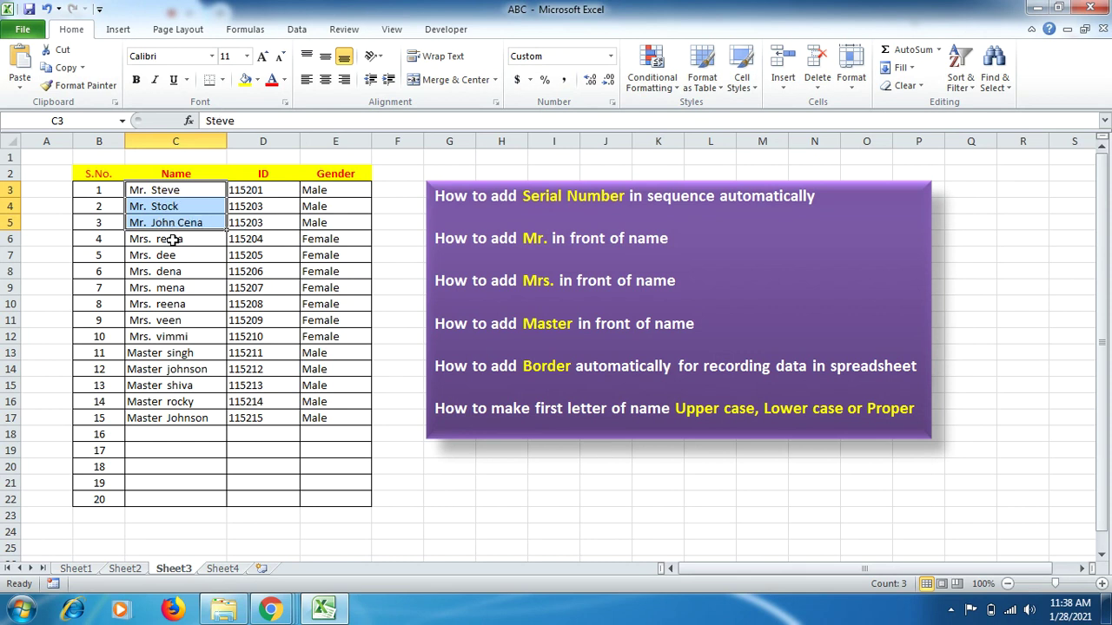
Convert the remaining names C6:C17 to proper case with Ctrl+Shift+P
{"action": "left_click_drag", "start_coordinate": [173, 239], "coordinate": [207, 421]}
{"action": "key", "text": "ctrl+shift+p"}
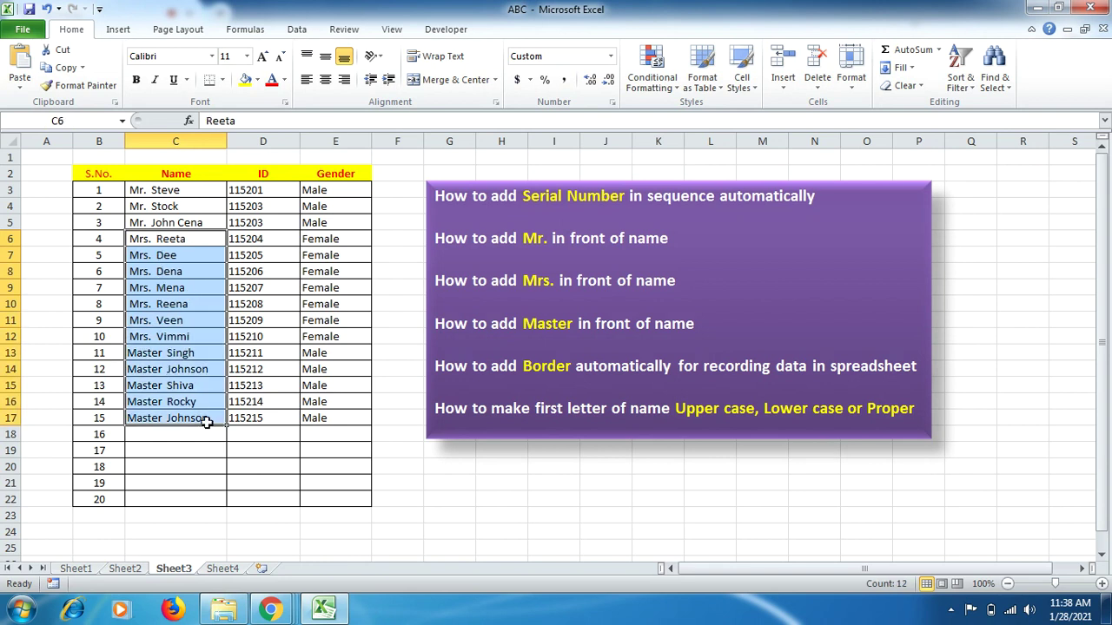
{"action": "left_click", "coordinate": [455, 496]}
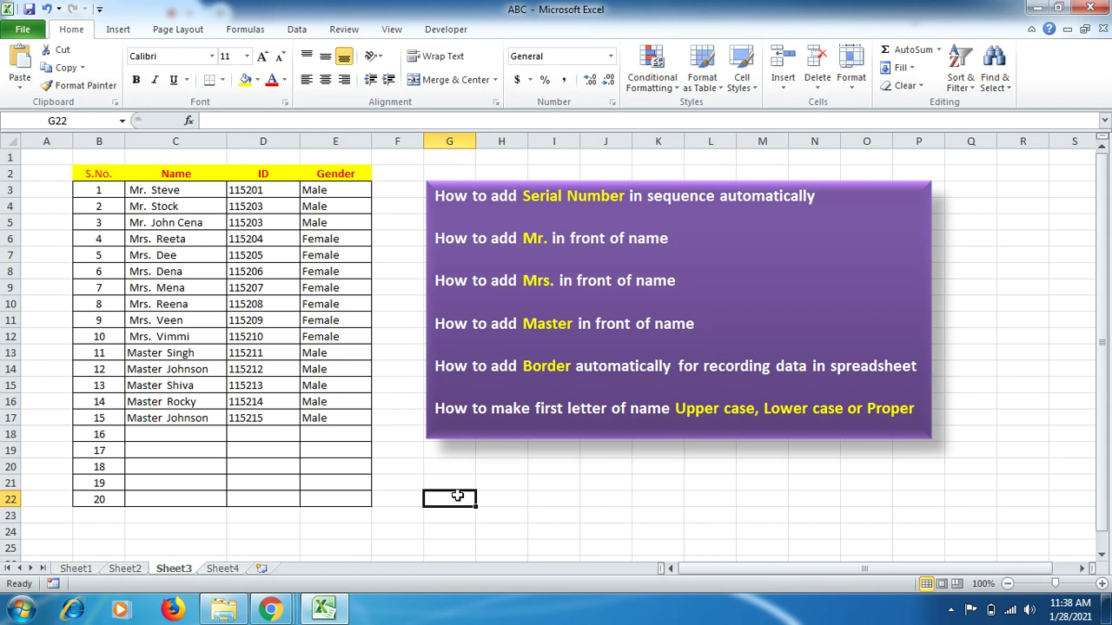
Open the Visual Basic editor from the Developer tab and bring up Module2's code
{"action": "left_click", "coordinate": [446, 31]}
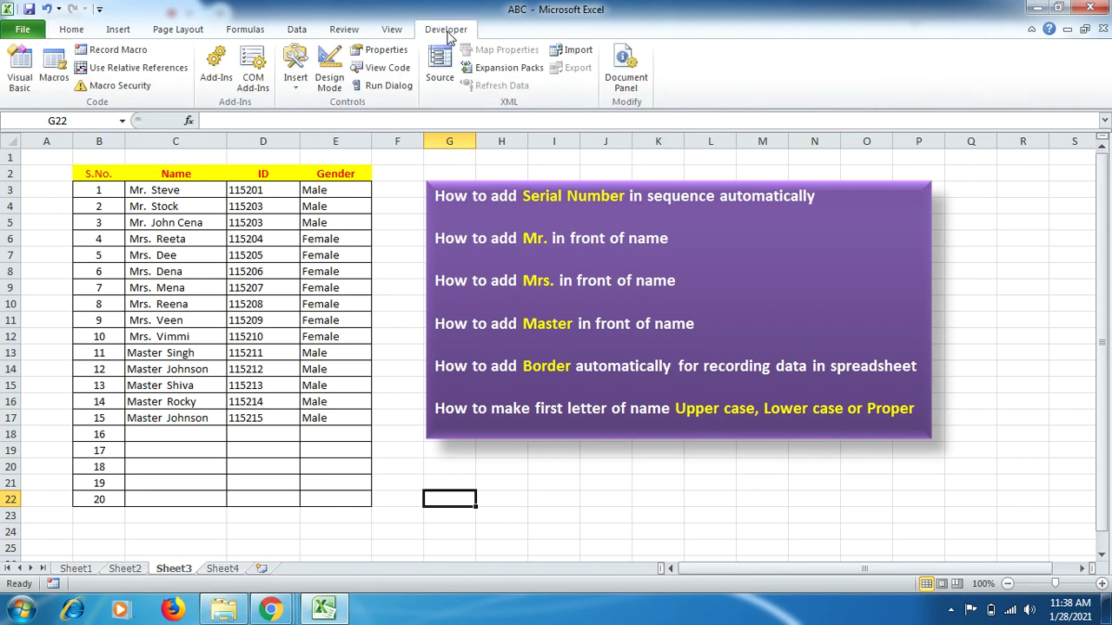
{"action": "left_click", "coordinate": [18, 73]}
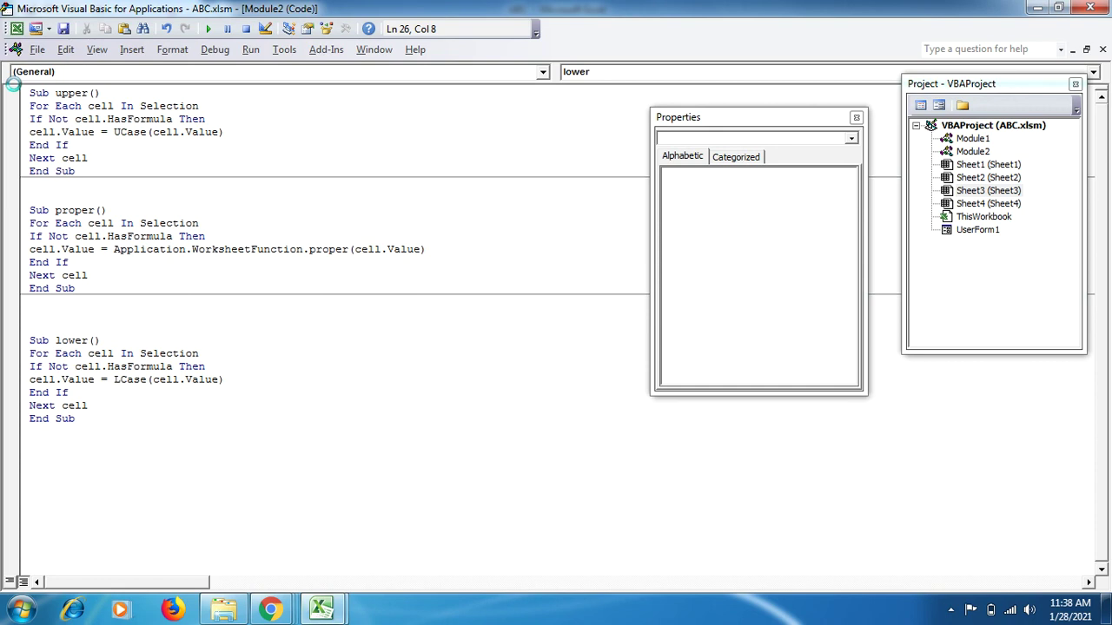
{"action": "left_click", "coordinate": [130, 50]}
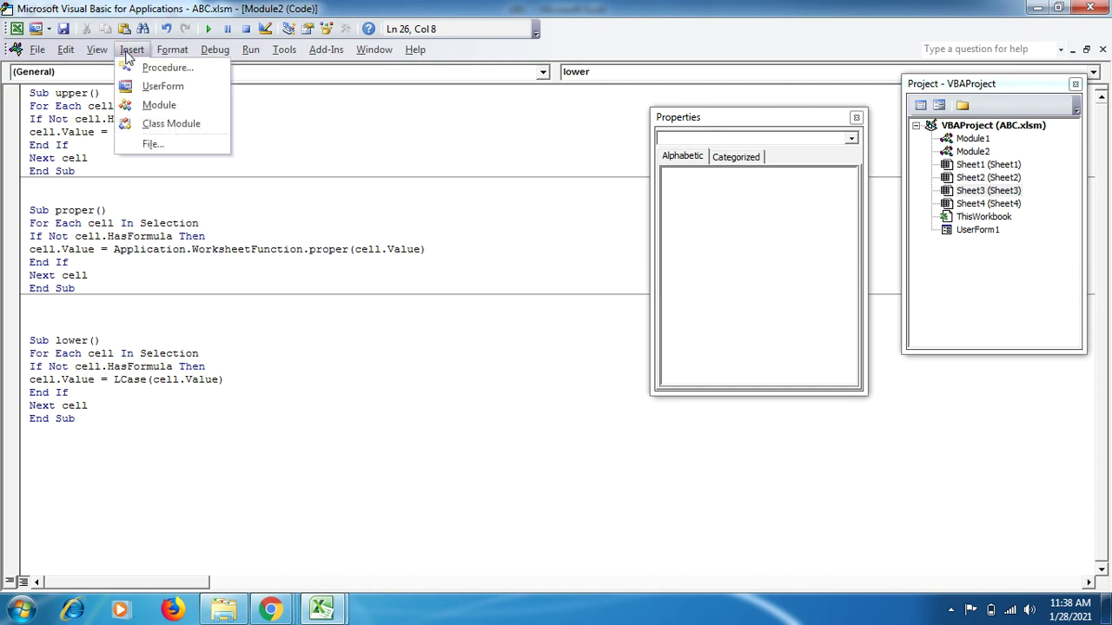
{"action": "left_click", "coordinate": [154, 104]}
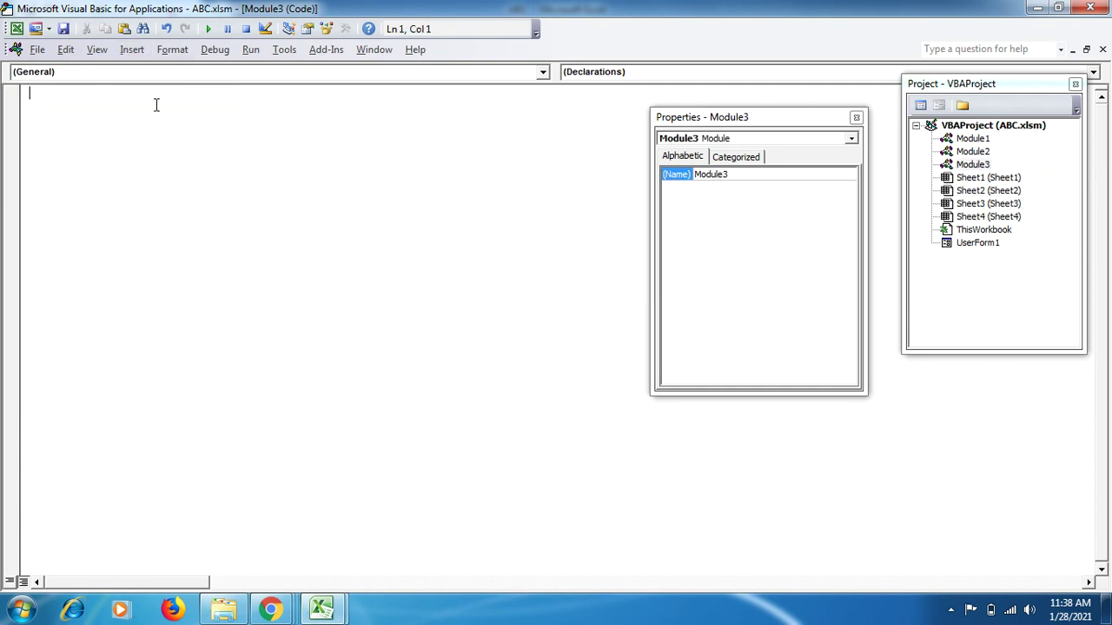
{"action": "left_click", "coordinate": [984, 153]}
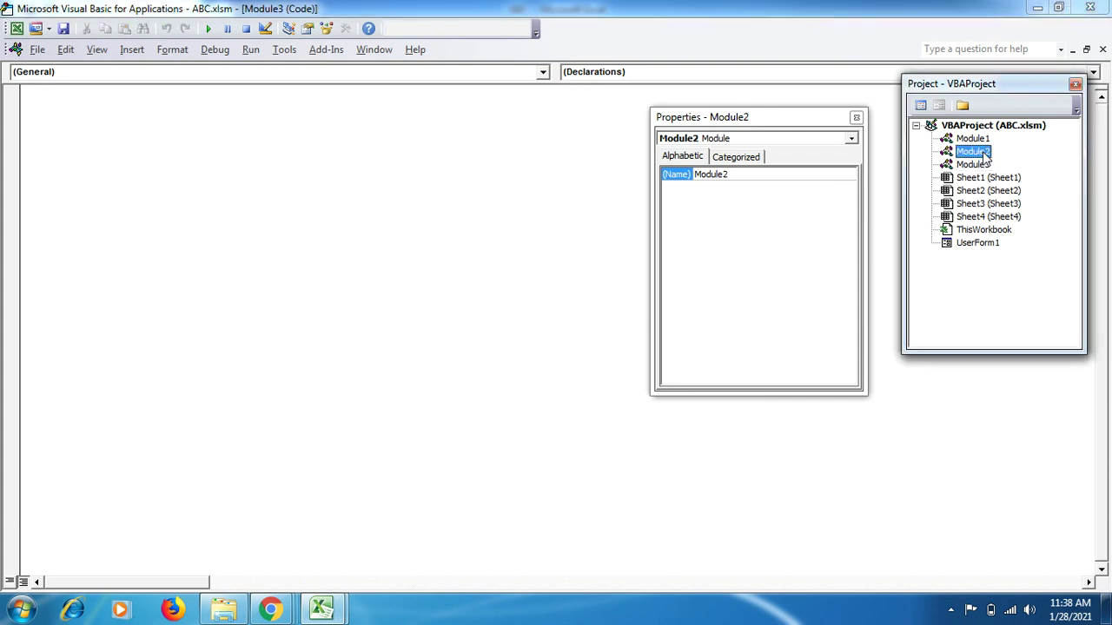
{"action": "double_click", "coordinate": [984, 153]}
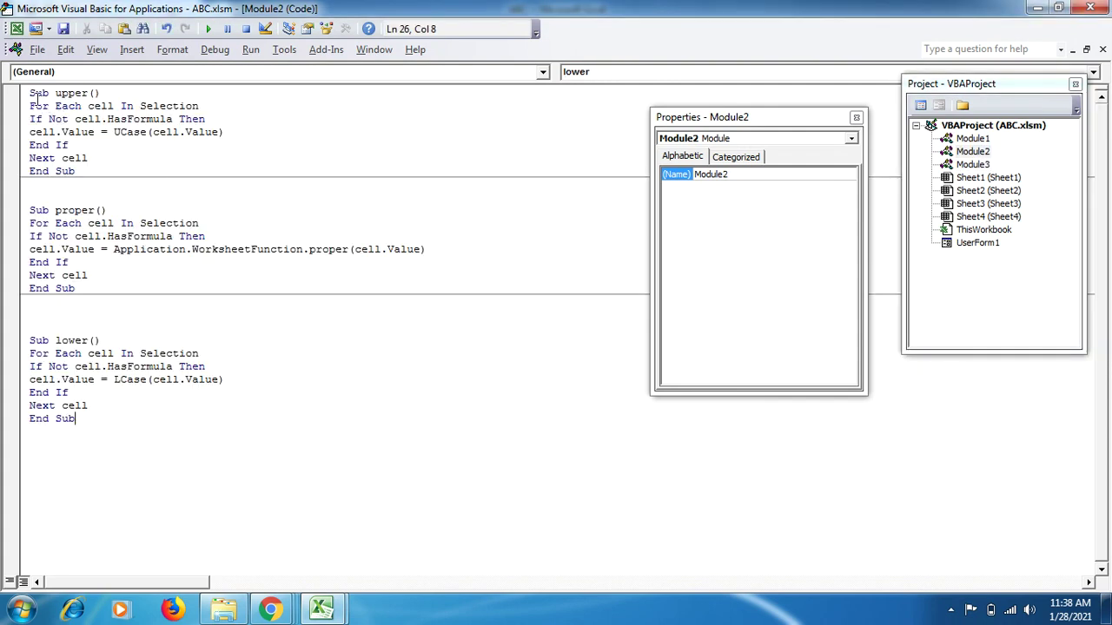
Review the upper, proper and lower macro headings in Module2, then close the editor
{"action": "left_click_drag", "start_coordinate": [30, 92], "coordinate": [137, 414]}
{"action": "left_click", "coordinate": [132, 423]}
{"action": "left_click_drag", "start_coordinate": [36, 92], "coordinate": [97, 93]}
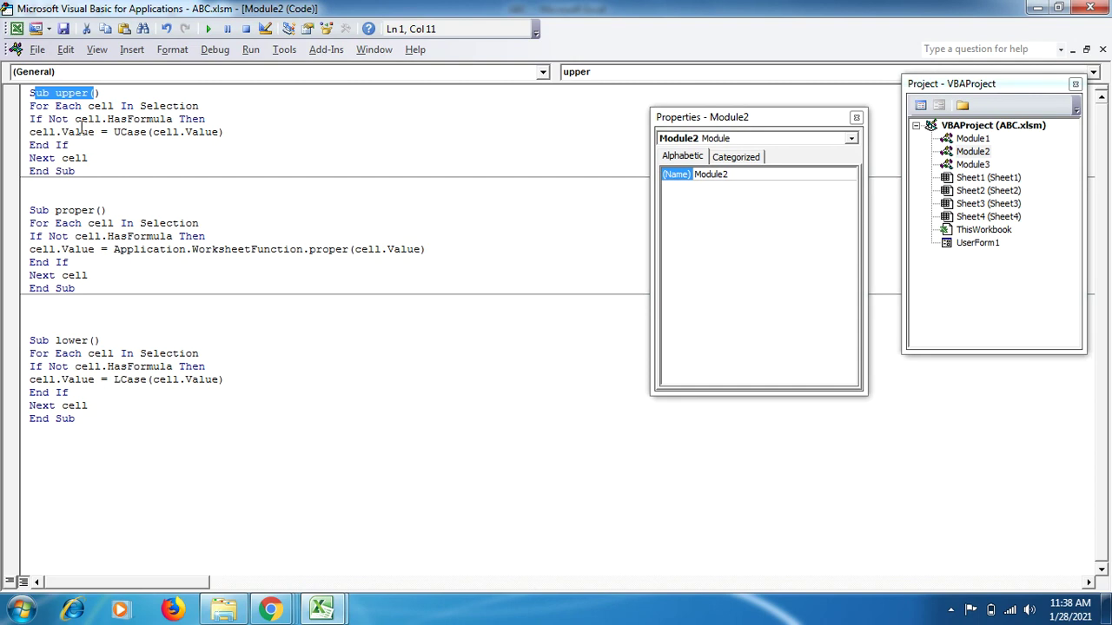
{"action": "left_click_drag", "start_coordinate": [31, 209], "coordinate": [116, 204]}
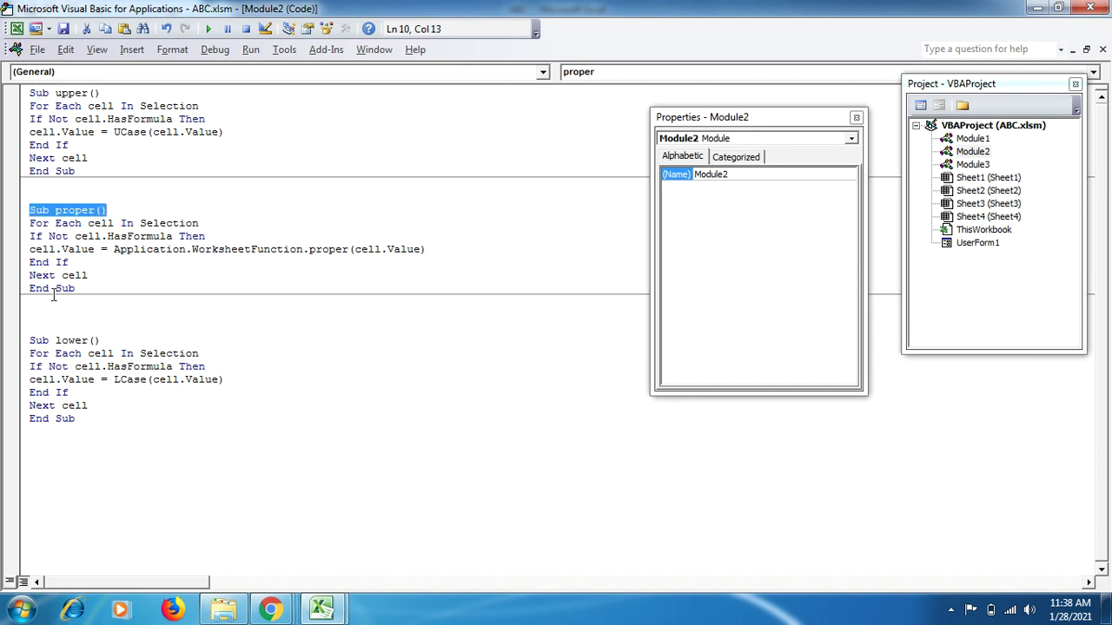
{"action": "left_click_drag", "start_coordinate": [31, 341], "coordinate": [105, 341]}
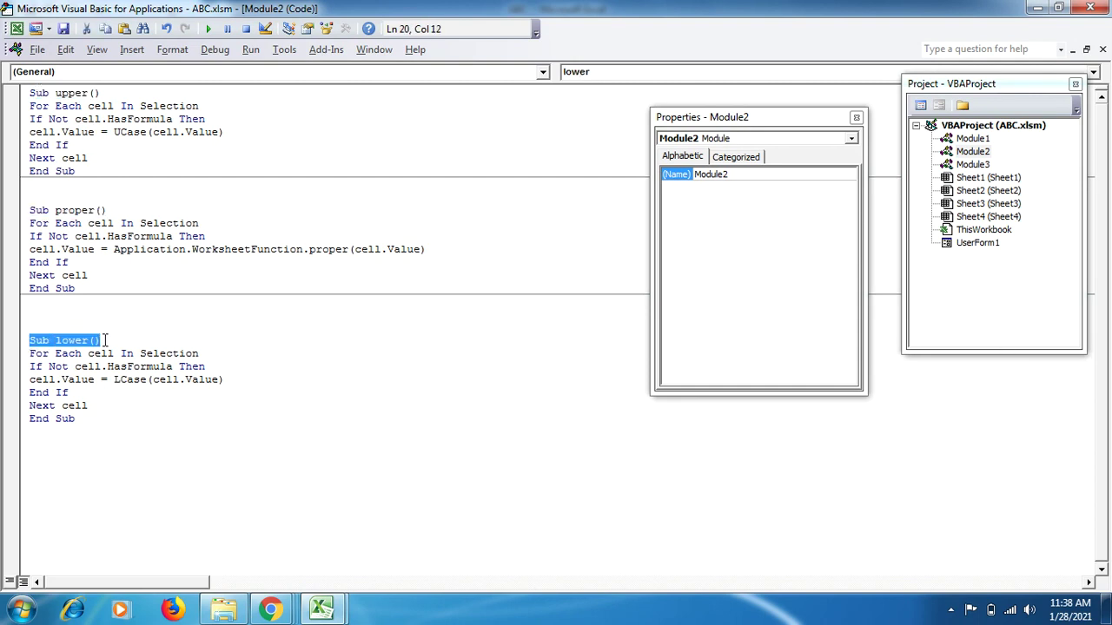
{"action": "left_click", "coordinate": [131, 419]}
{"action": "left_click_drag", "start_coordinate": [125, 431], "coordinate": [38, 92]}
{"action": "left_click", "coordinate": [126, 147]}
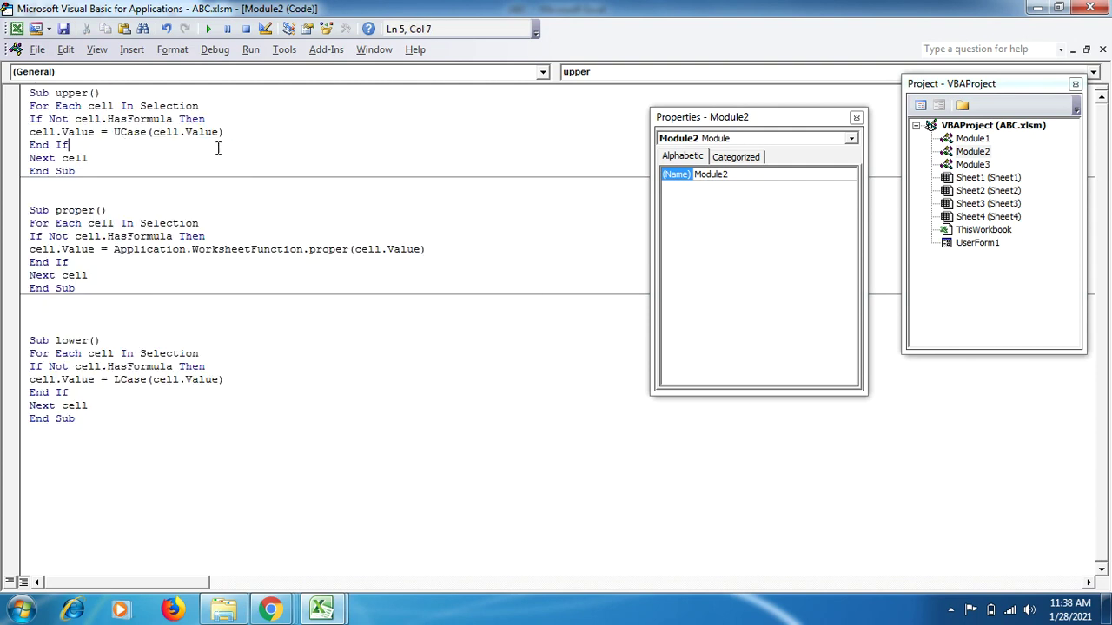
{"action": "left_click", "coordinate": [1100, 9]}
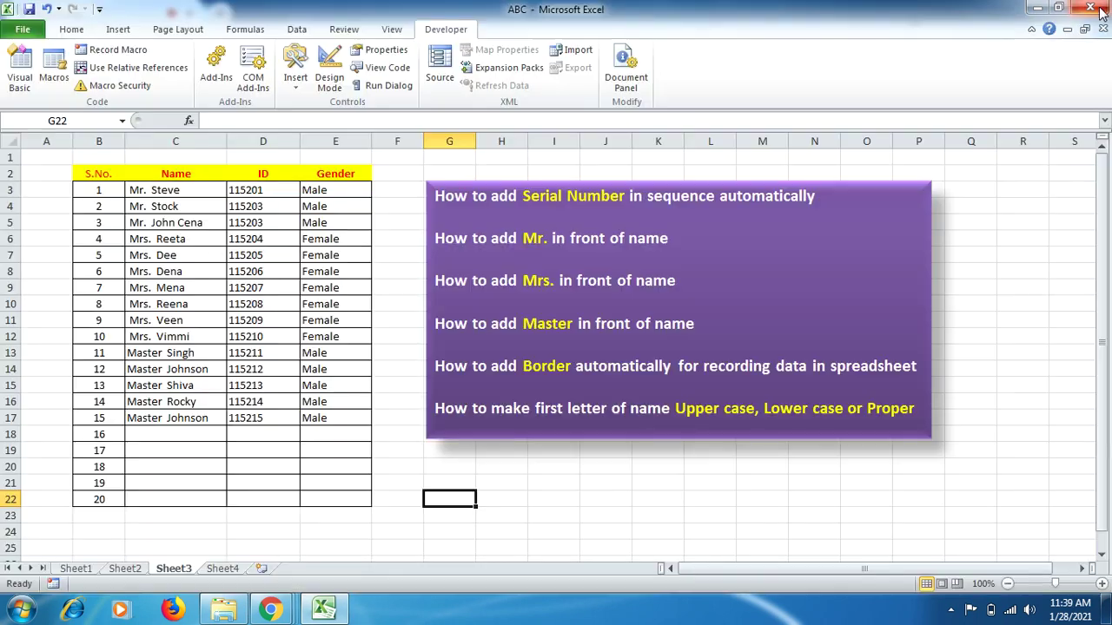
Assign the lower macro the shortcut Ctrl+Shift+L
{"action": "left_click", "coordinate": [392, 30]}
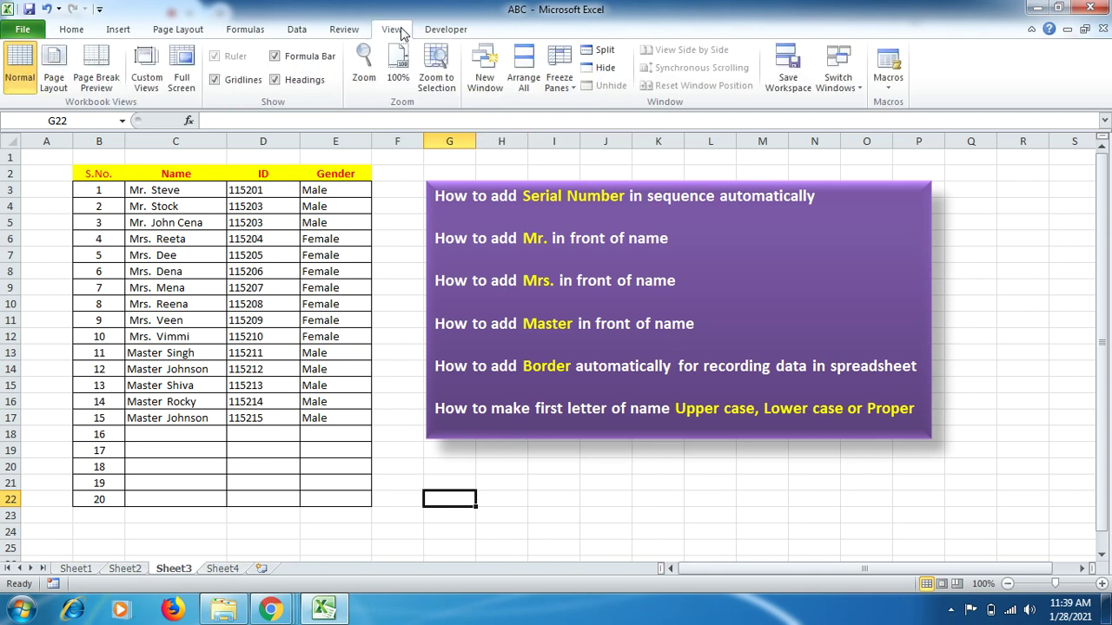
{"action": "left_click", "coordinate": [891, 87]}
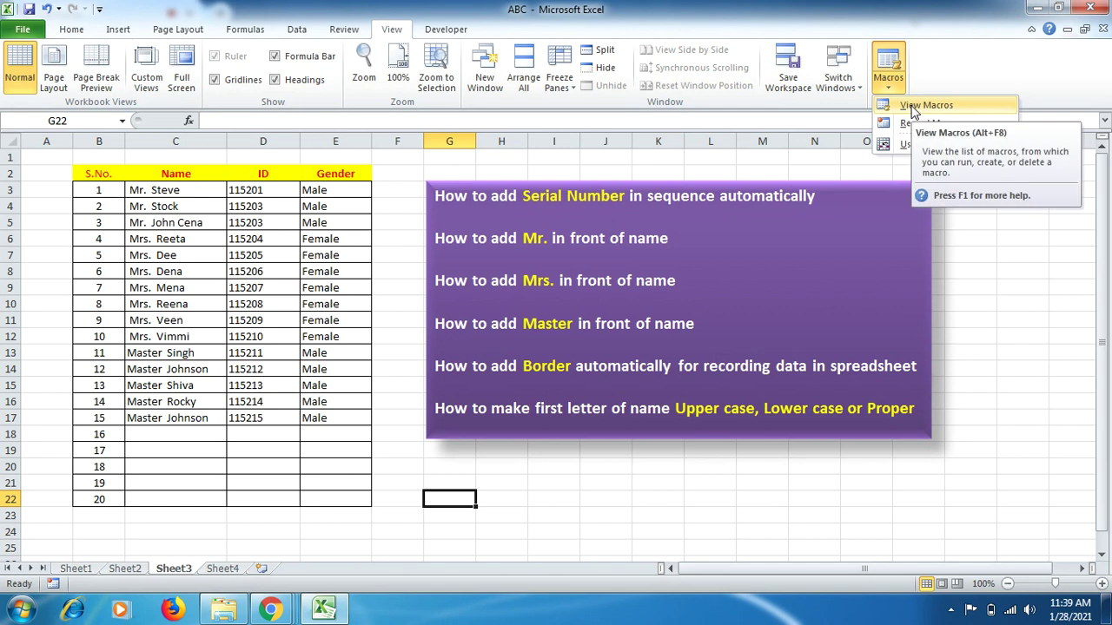
{"action": "left_click", "coordinate": [922, 105]}
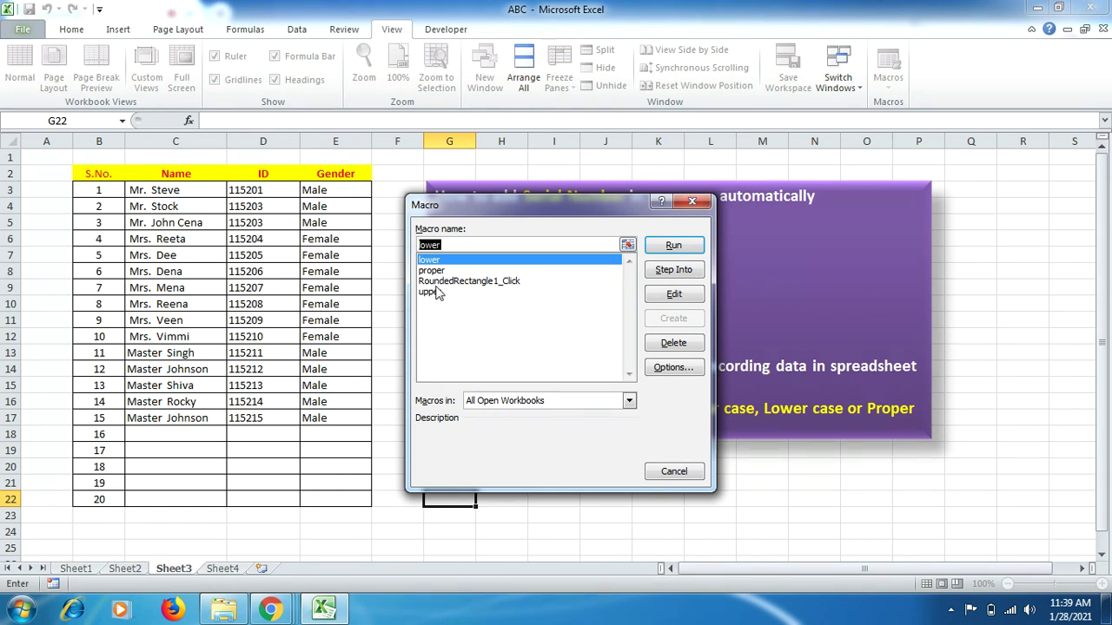
{"action": "left_click", "coordinate": [445, 262]}
{"action": "left_click", "coordinate": [677, 372]}
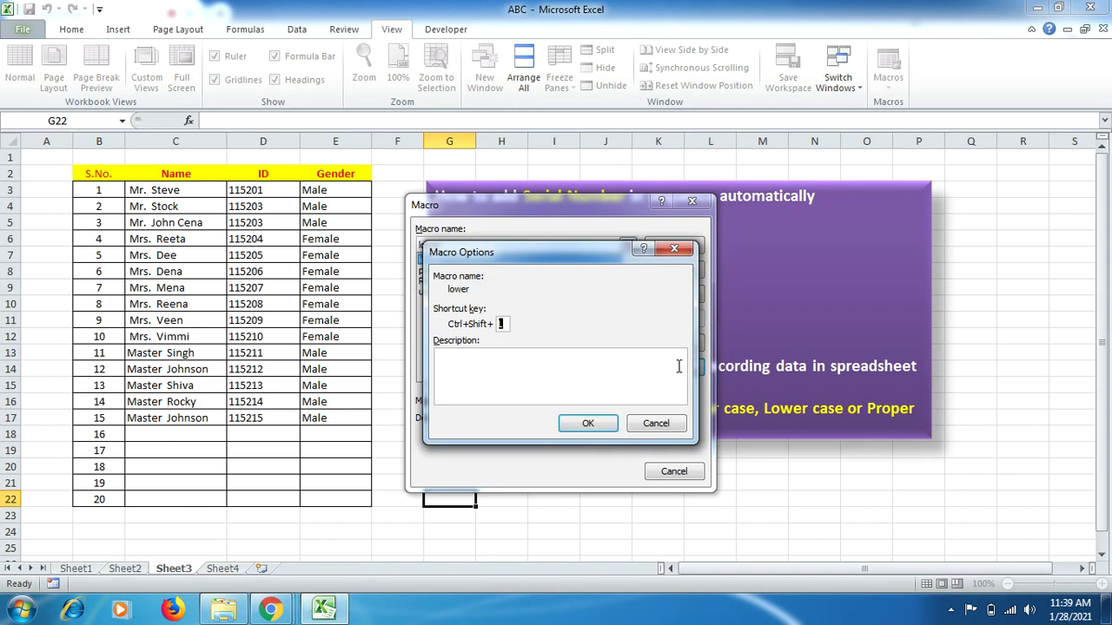
{"action": "left_click", "coordinate": [501, 323]}
{"action": "type", "text": "L"}
{"action": "left_click", "coordinate": [576, 422]}
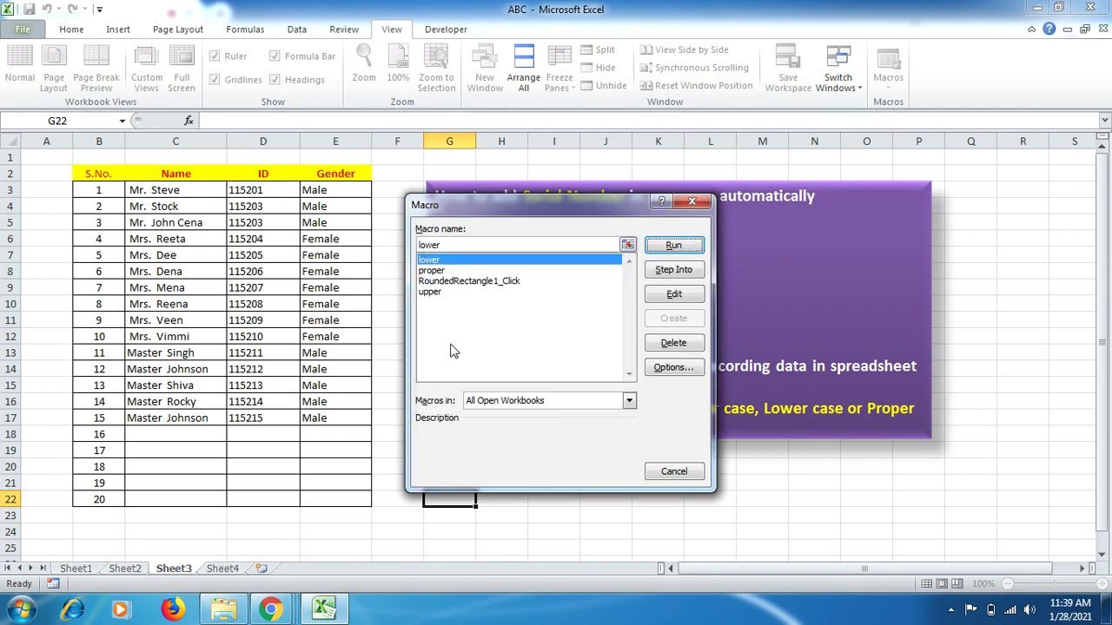
Give the proper macro Ctrl+Shift+P and the upper macro Ctrl+Shift+U, then close the Macro dialog
{"action": "left_click", "coordinate": [438, 271]}
{"action": "left_click", "coordinate": [671, 368]}
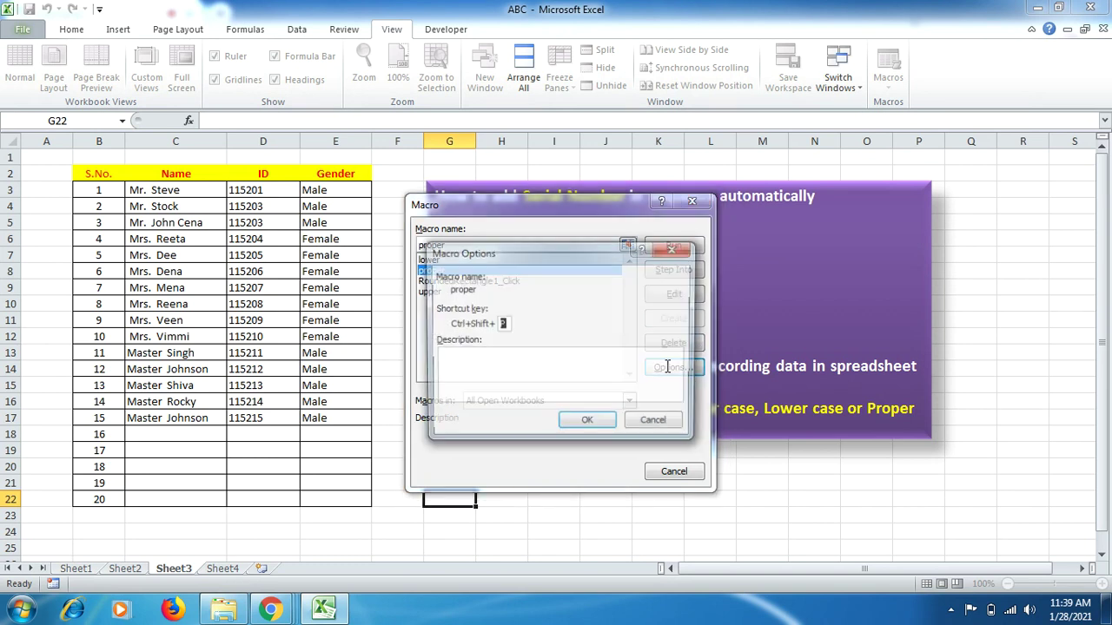
{"action": "left_click", "coordinate": [505, 324]}
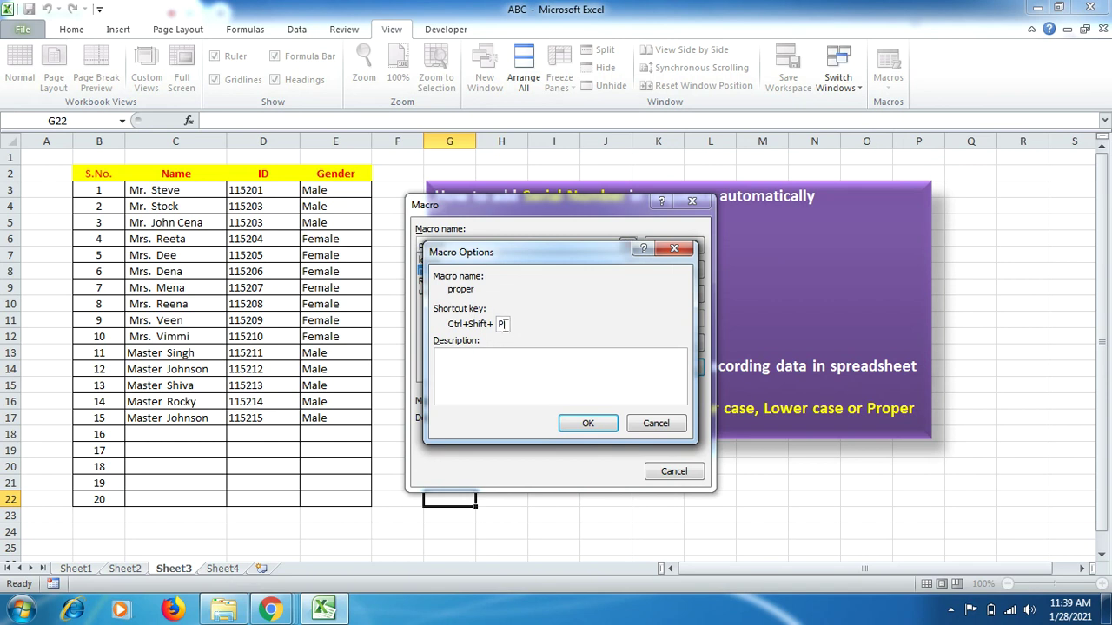
{"action": "left_click", "coordinate": [576, 423]}
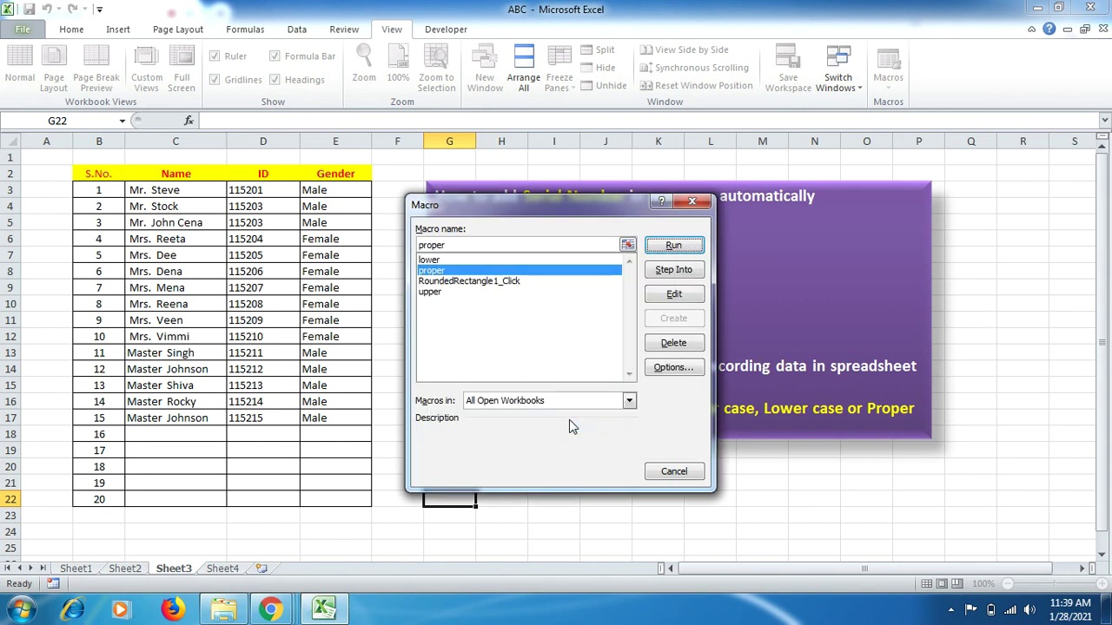
{"action": "left_click", "coordinate": [429, 294]}
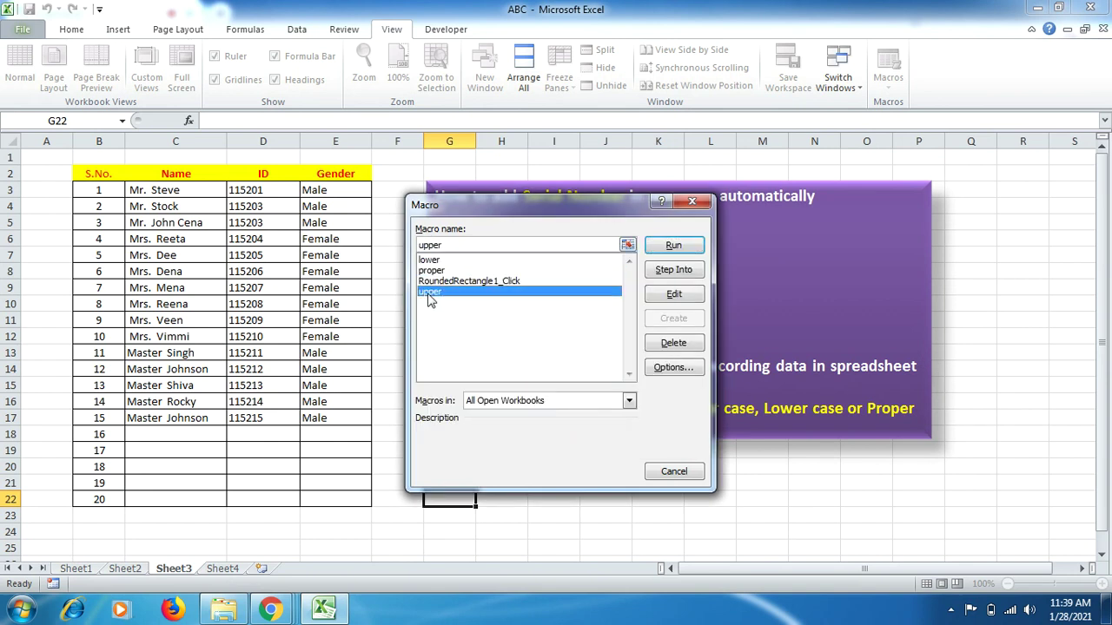
{"action": "left_click", "coordinate": [682, 369]}
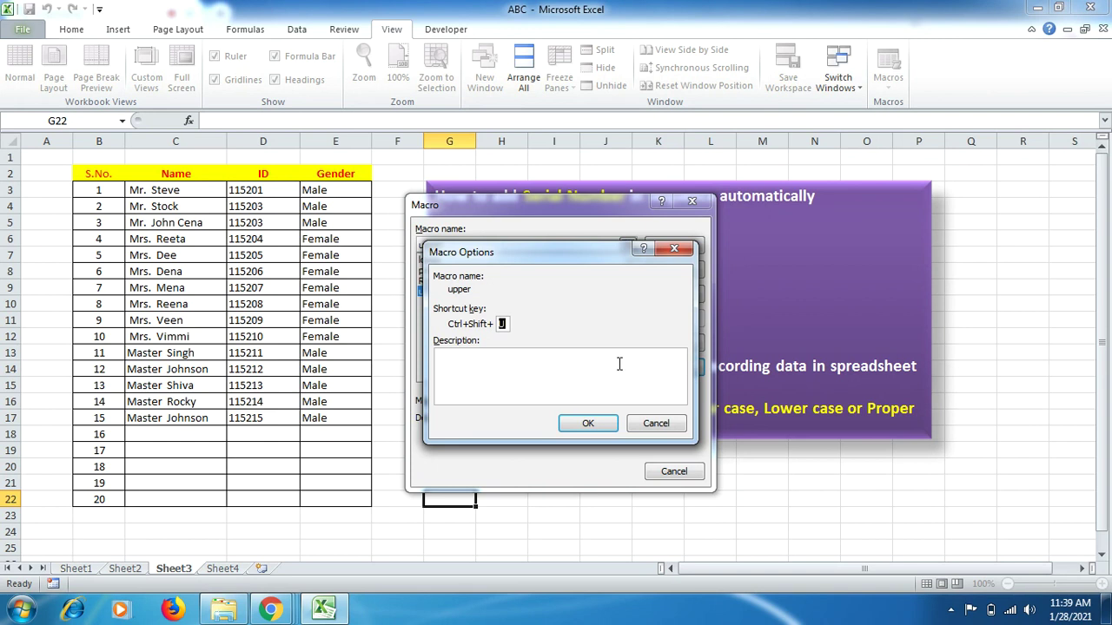
{"action": "left_click", "coordinate": [509, 323]}
{"action": "left_click", "coordinate": [586, 424]}
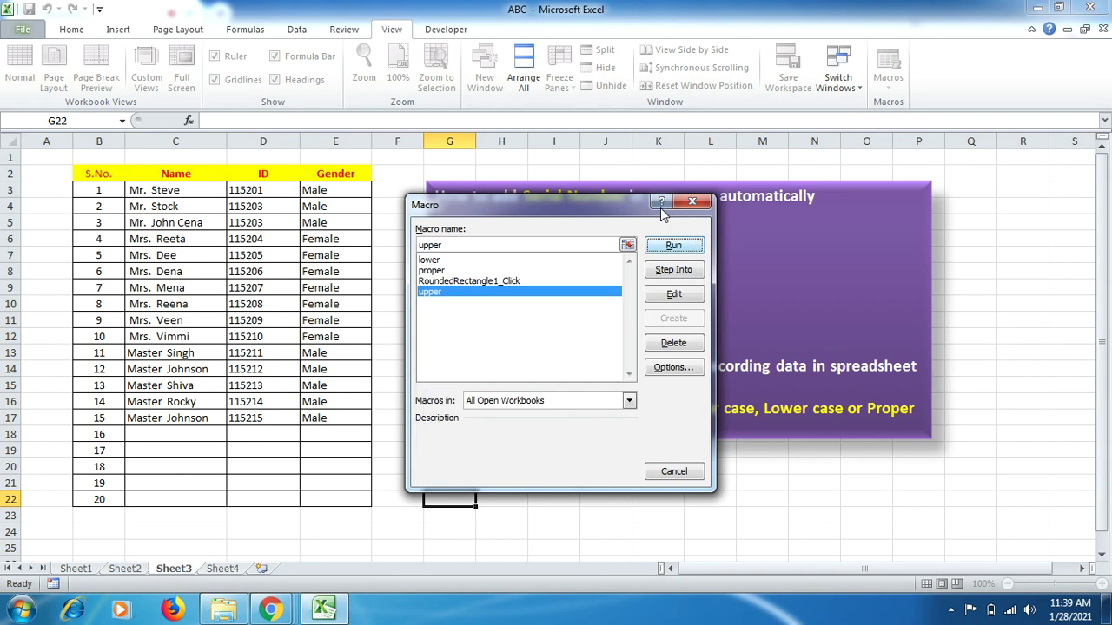
{"action": "left_click", "coordinate": [693, 202]}
Enter the name wilson in C18, where it shows as Master wilson beside serial 16
{"action": "left_click", "coordinate": [346, 449]}
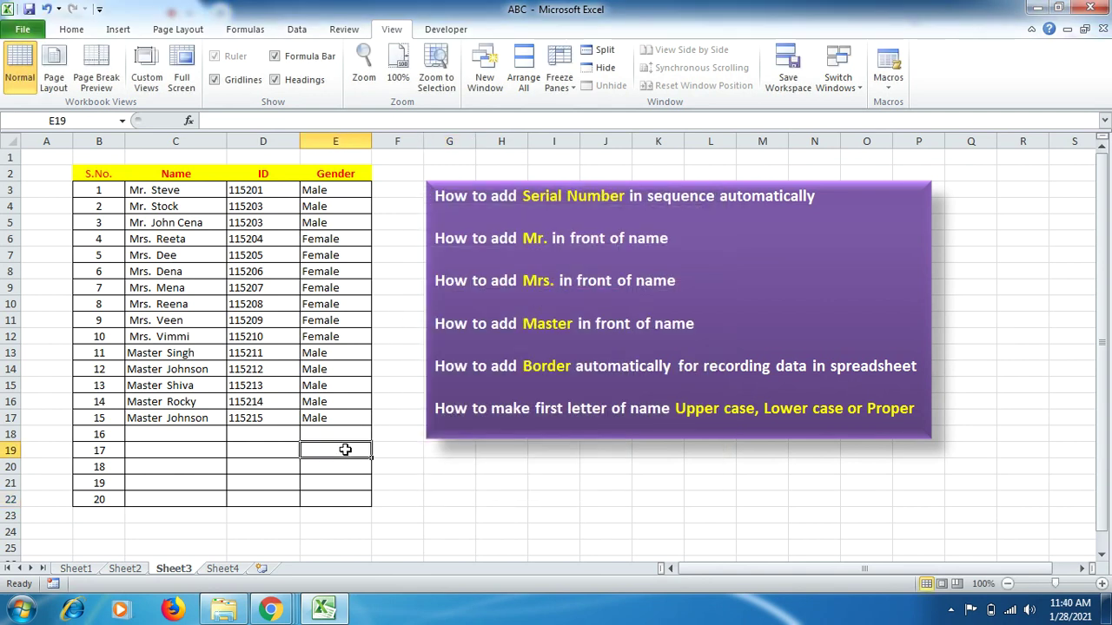
{"action": "left_click", "coordinate": [140, 437]}
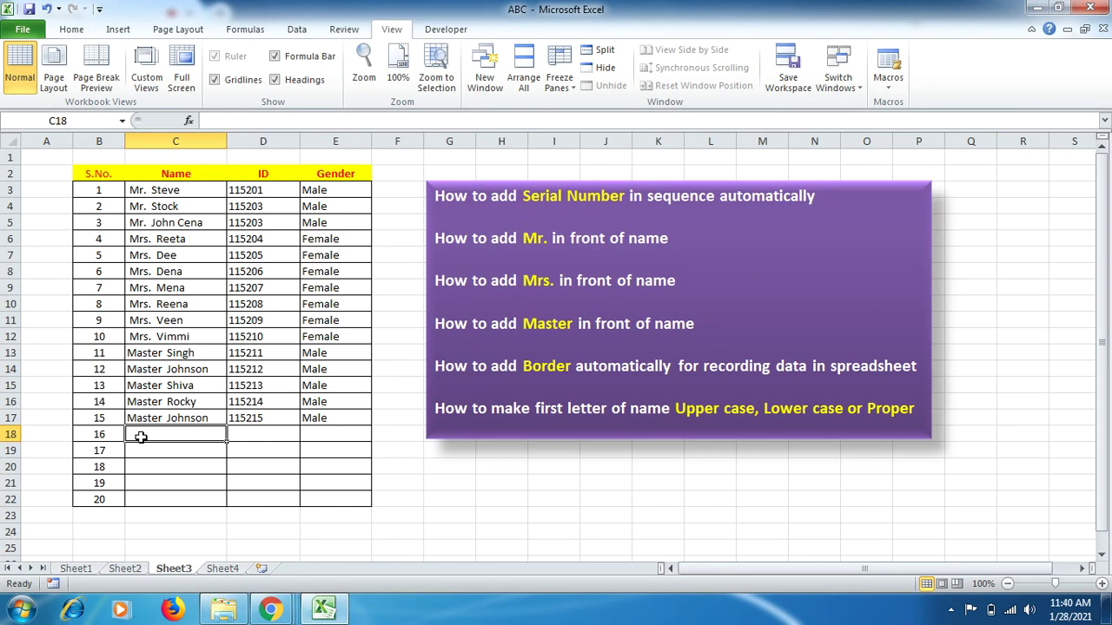
{"action": "type", "text": "wils"}
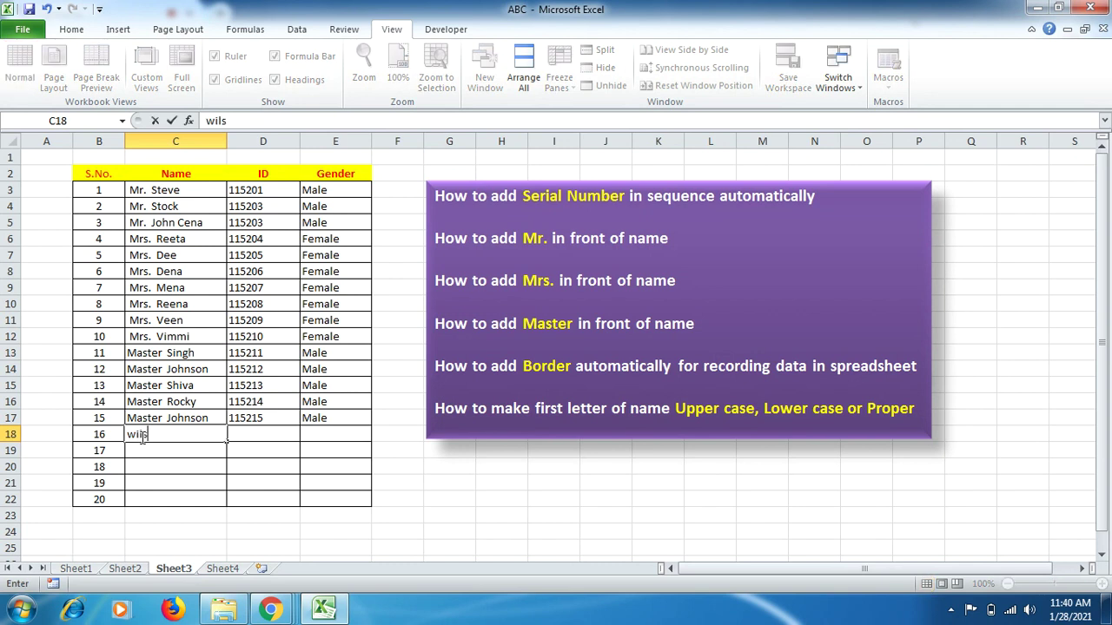
{"action": "type", "text": "on"}
{"action": "left_click", "coordinate": [144, 449]}
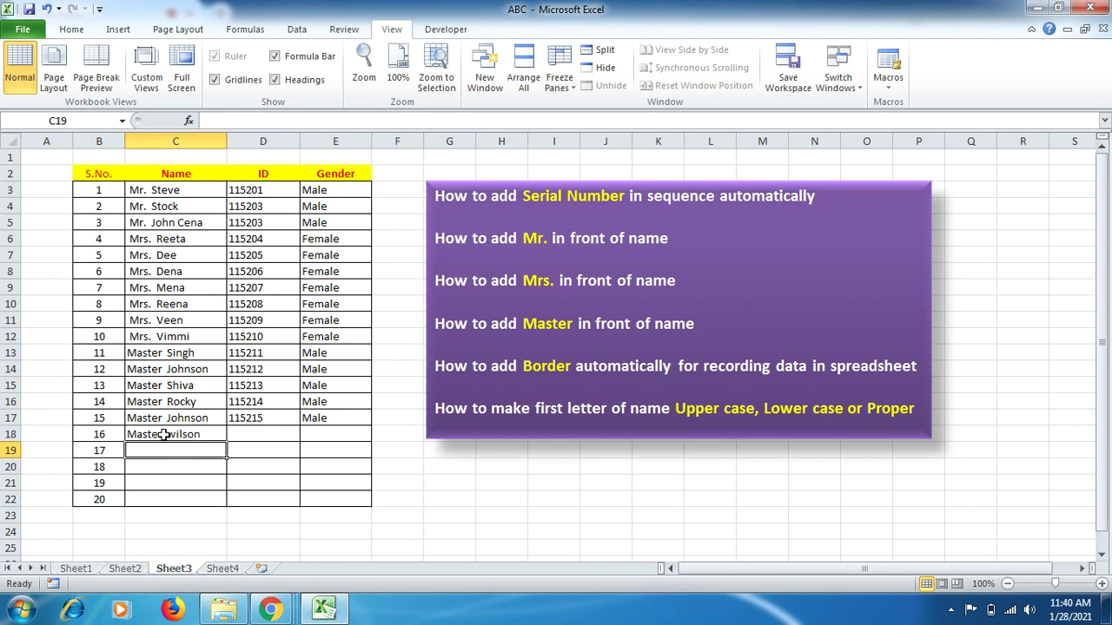
{"action": "left_click", "coordinate": [165, 435]}
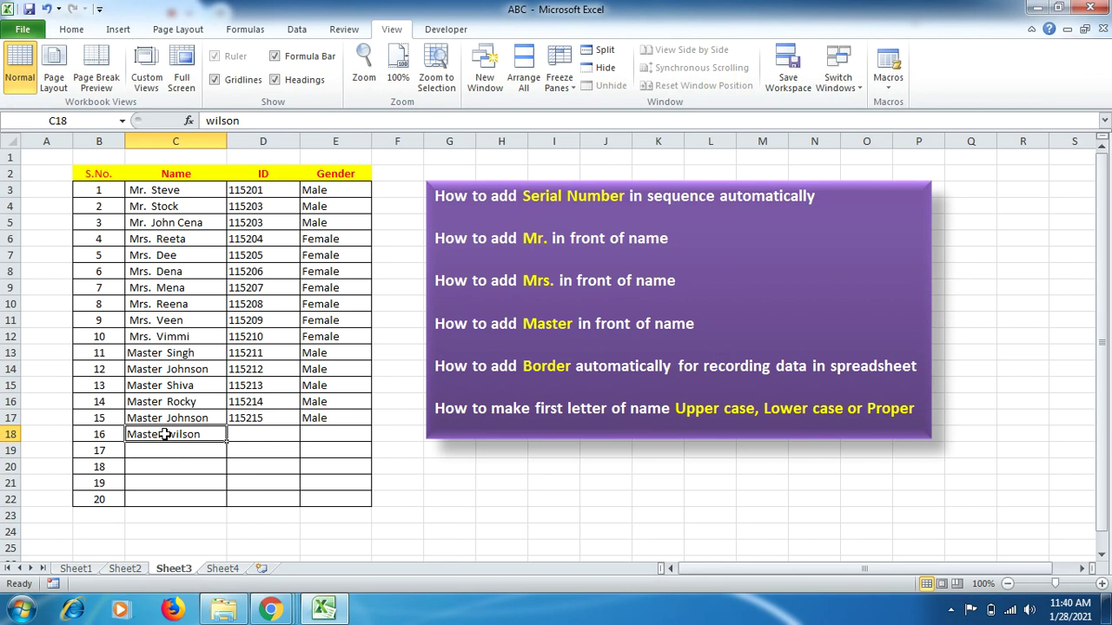
{"action": "left_click", "coordinate": [71, 29]}
Change C18's custom number format from "Master" @ to "Mr" @ so it reads Mr wilson
{"action": "left_click", "coordinate": [495, 102]}
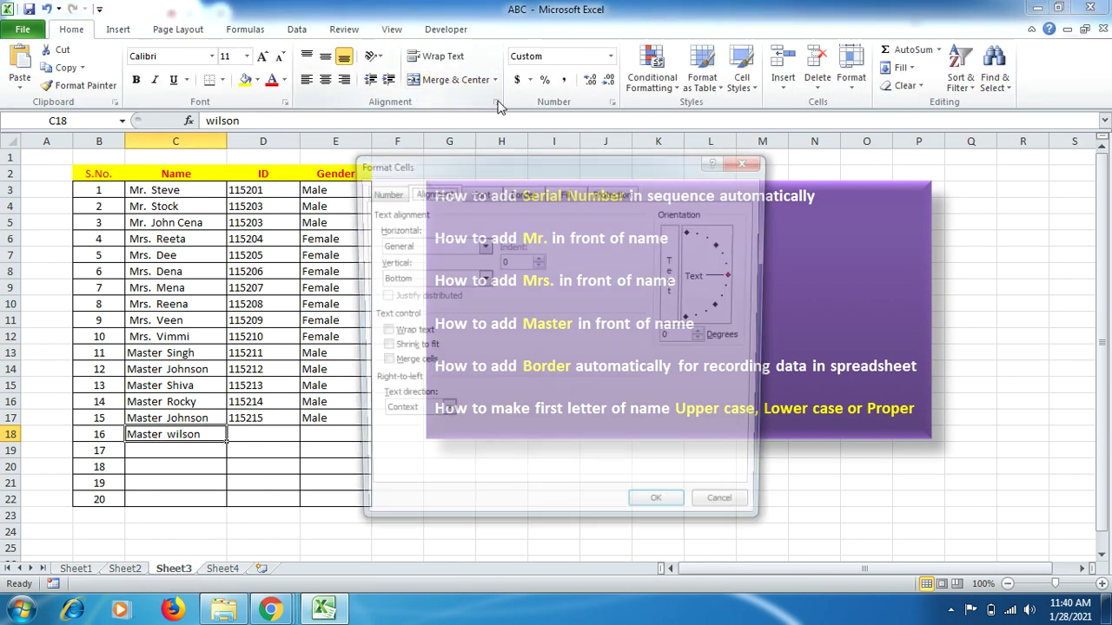
{"action": "left_click", "coordinate": [389, 194]}
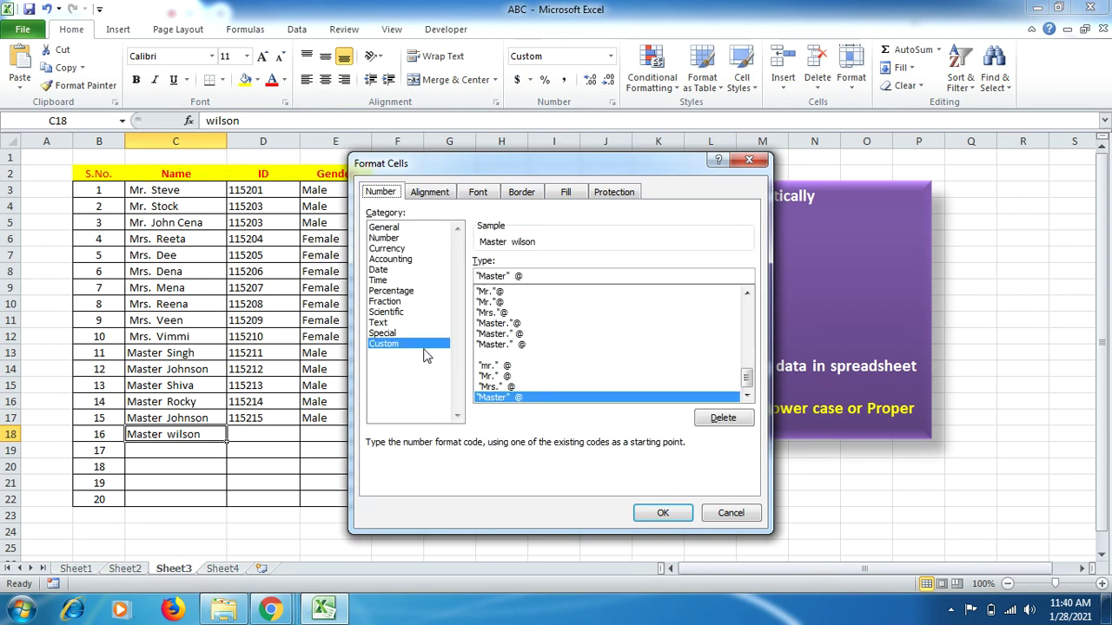
{"action": "left_click", "coordinate": [509, 275]}
{"action": "key", "text": "BackSpace"}
{"action": "key", "text": "BackSpace"}
{"action": "key", "text": "BackSpace"}
{"action": "key", "text": "BackSpace"}
{"action": "key", "text": "BackSpace"}
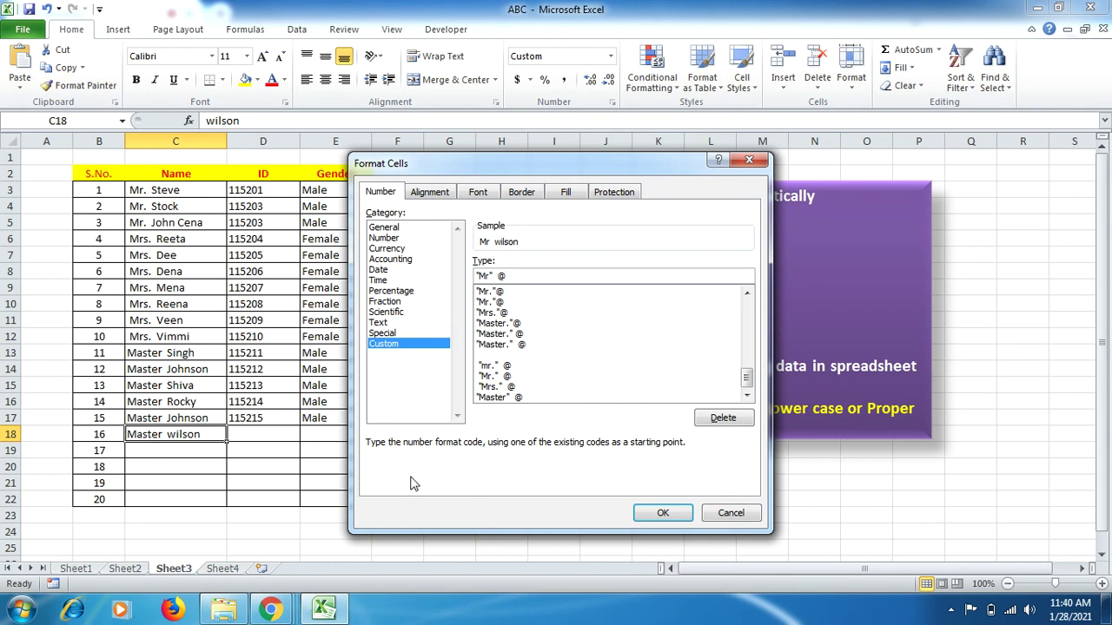
{"action": "left_click", "coordinate": [651, 513]}
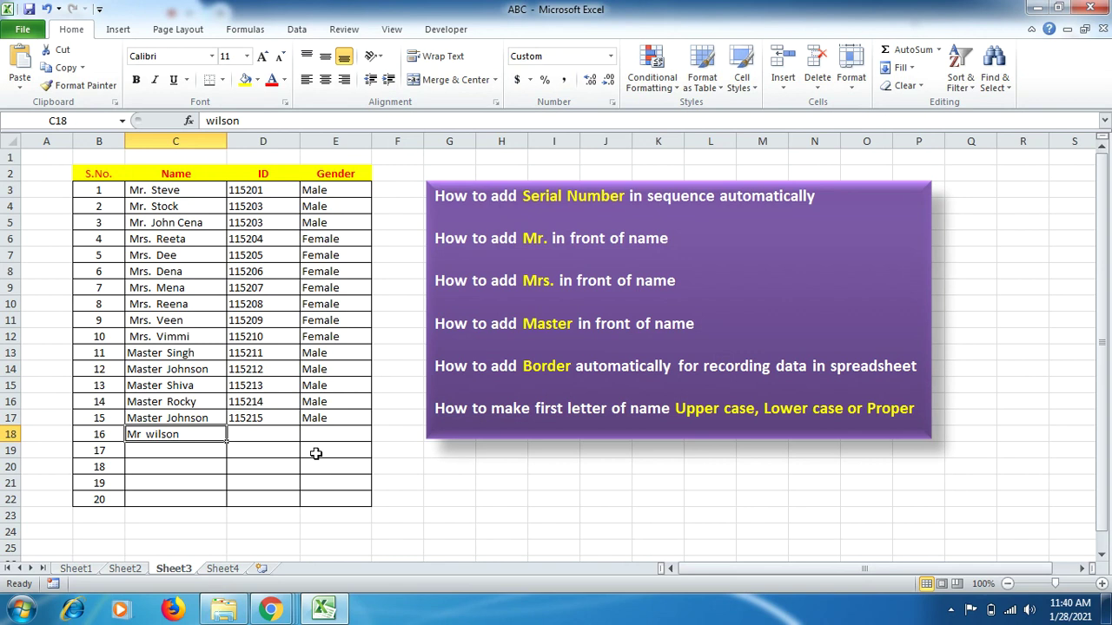
Fill row 18 with ID 115216 and Male from row 17, and enter serial number 21 in B23
{"action": "left_click_drag", "start_coordinate": [287, 420], "coordinate": [365, 438]}
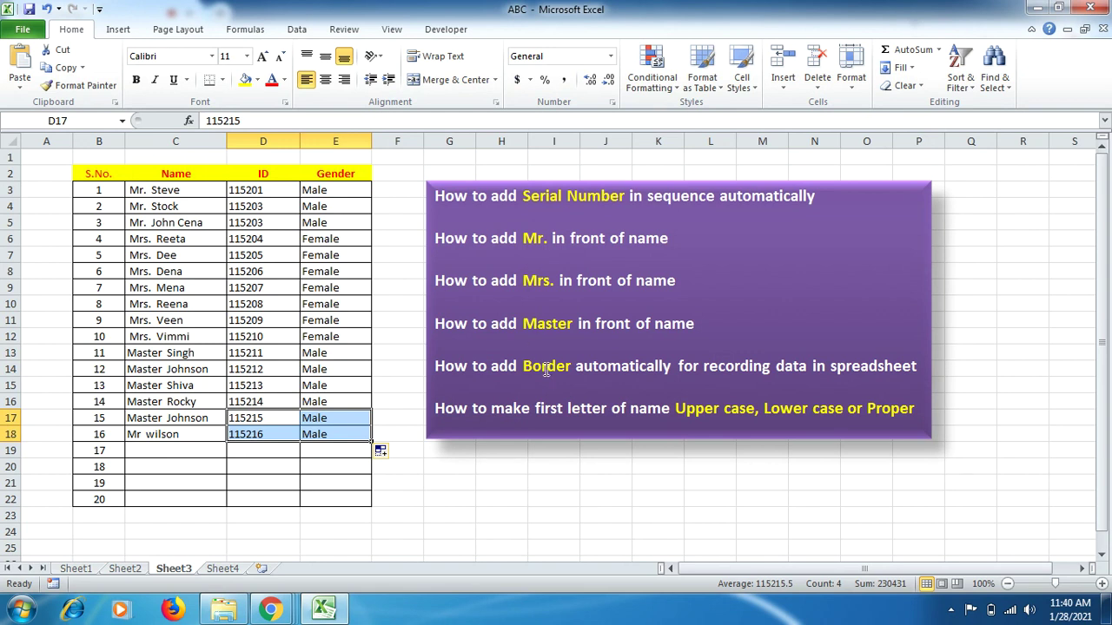
{"action": "left_click", "coordinate": [260, 452]}
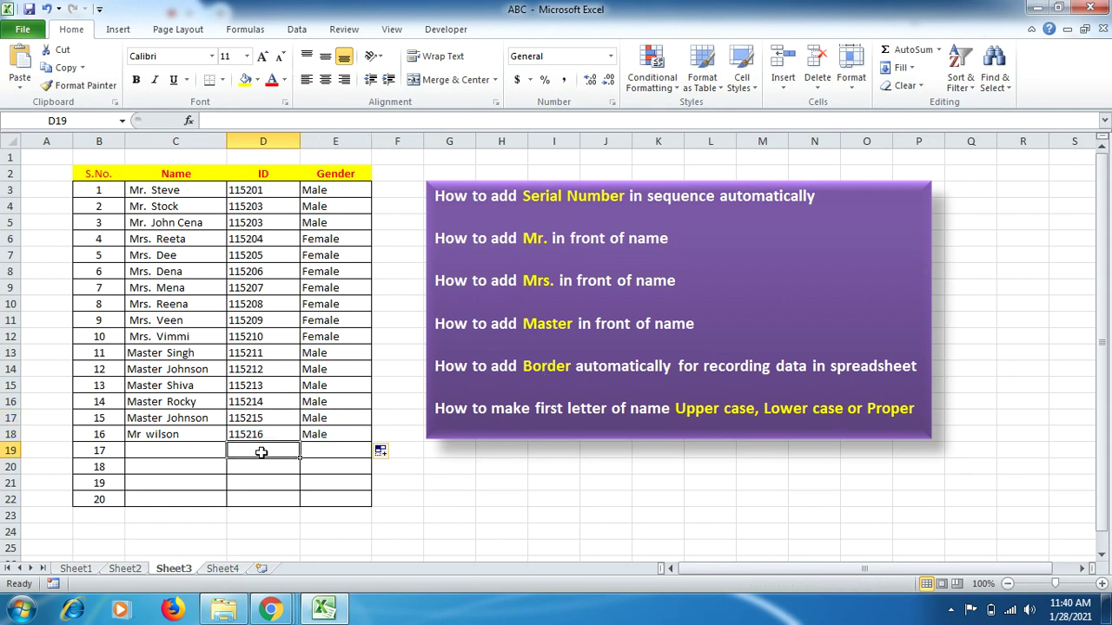
{"action": "left_click", "coordinate": [99, 515]}
{"action": "type", "text": "21"}
{"action": "key", "text": "Return"}
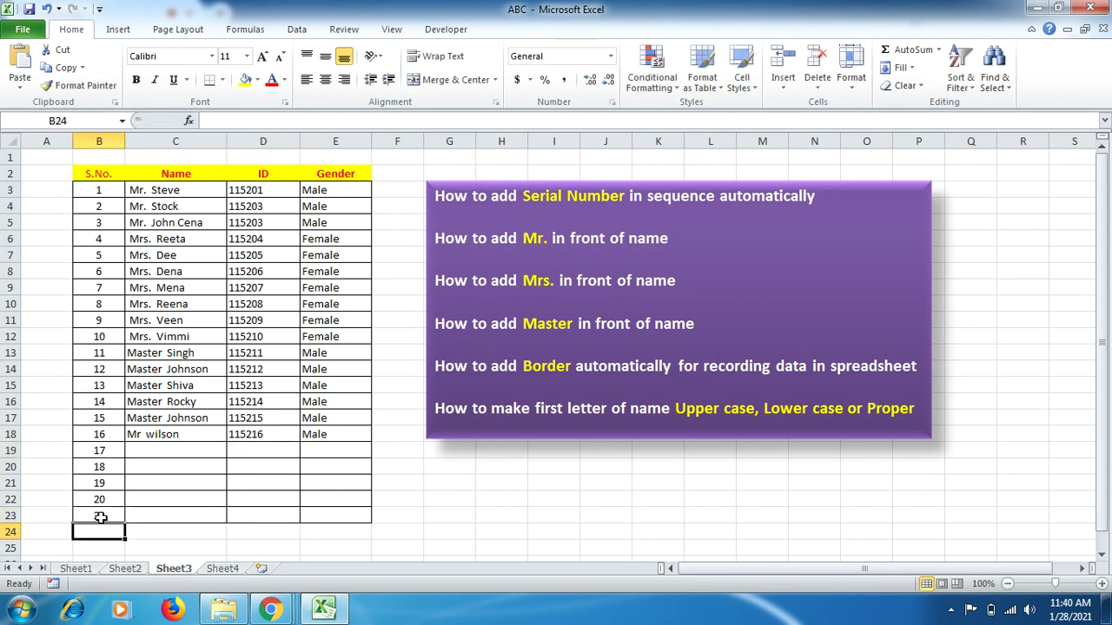